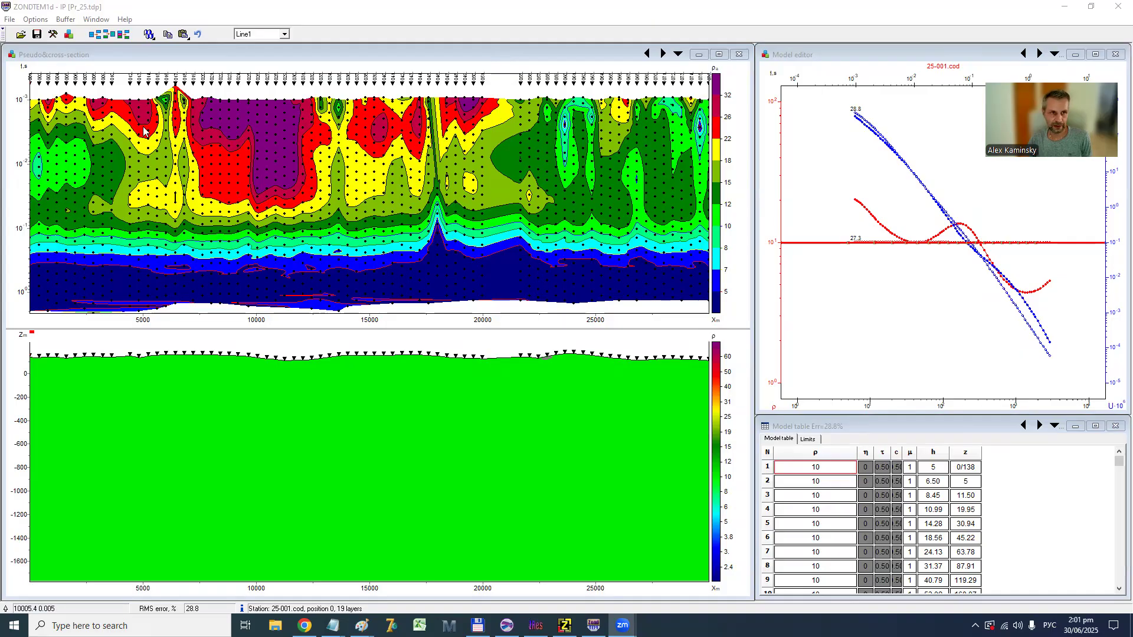
Step: Examine the available smoothness norms among the inversion and a priori options
left_click(35, 19)
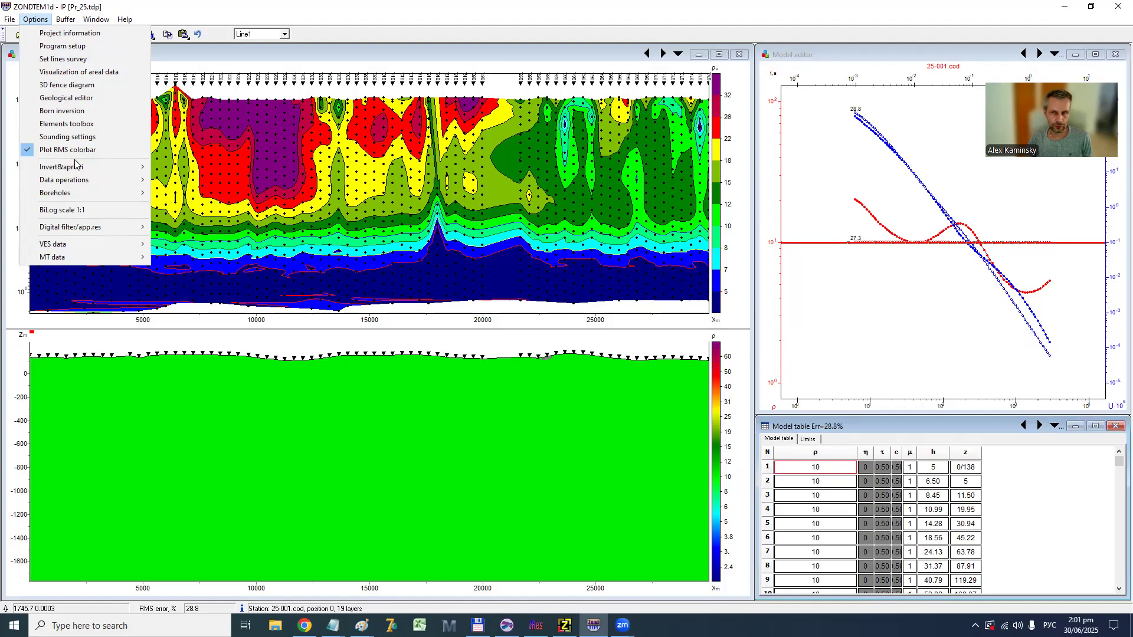
mouse_move(78, 167)
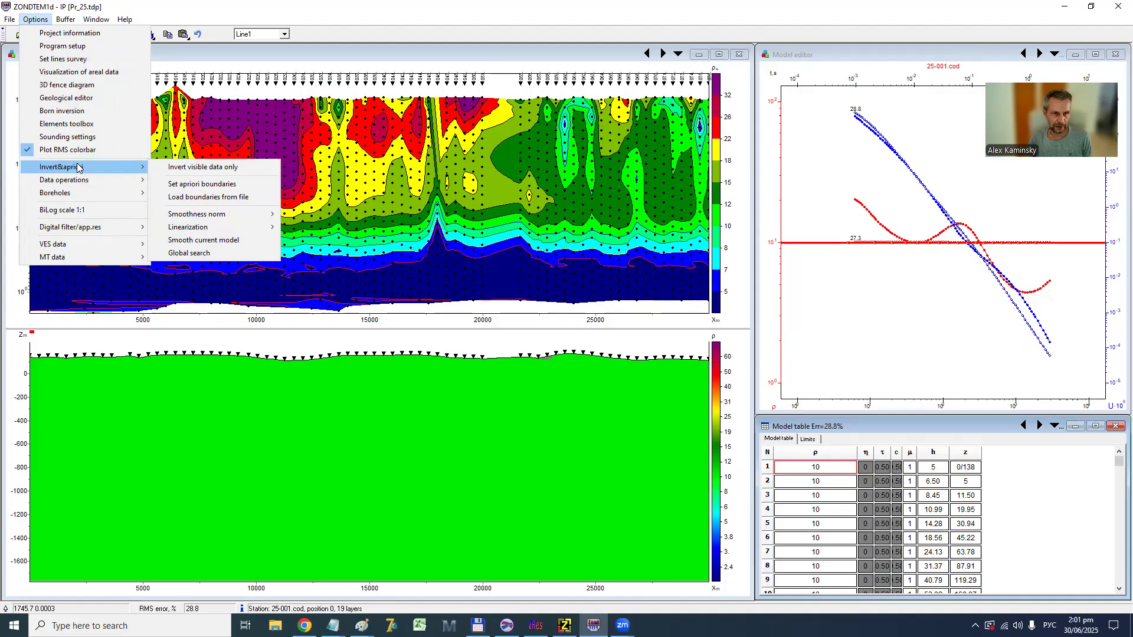
mouse_move(198, 218)
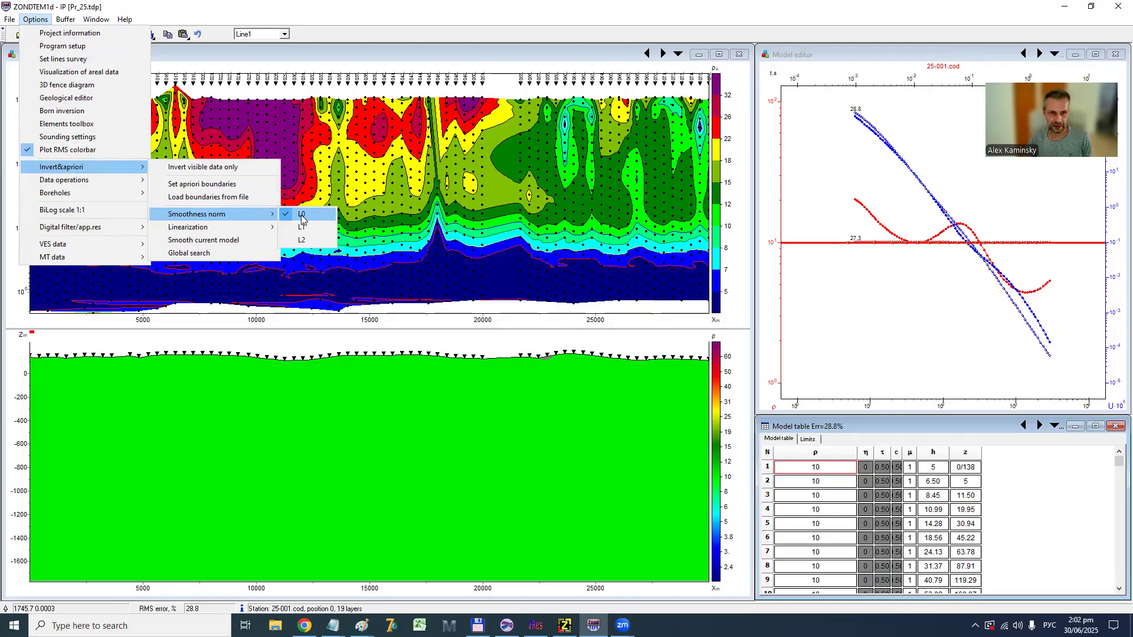
left_click(361, 57)
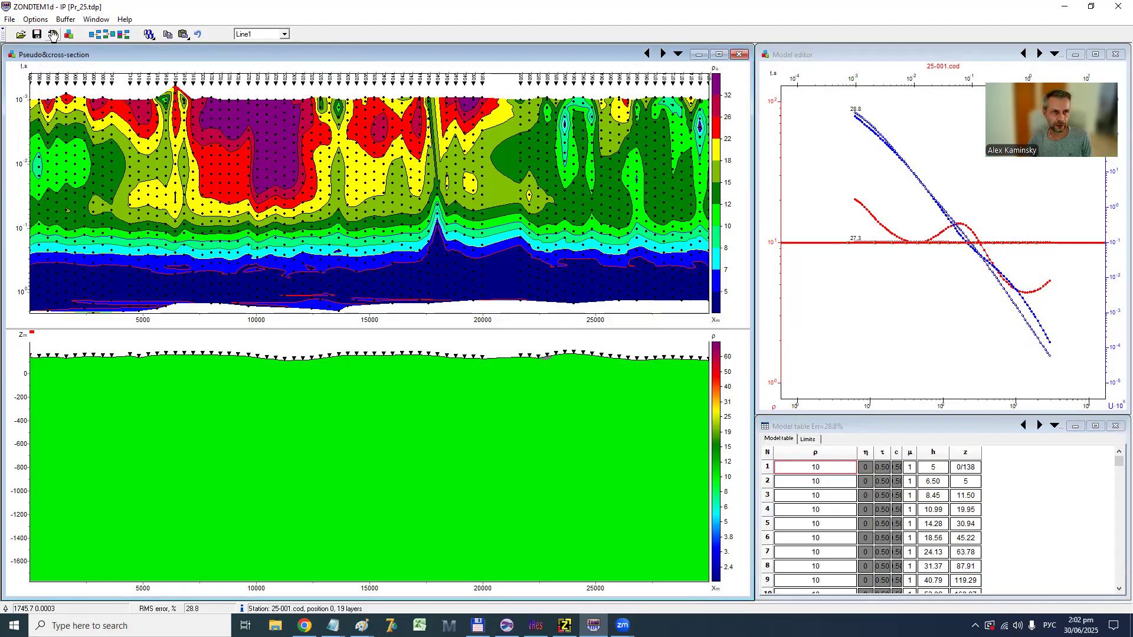
Step: Review the smooth inversion settings and invert the current station with smoothing factor 0.05
left_click(54, 34)
left_click(601, 231)
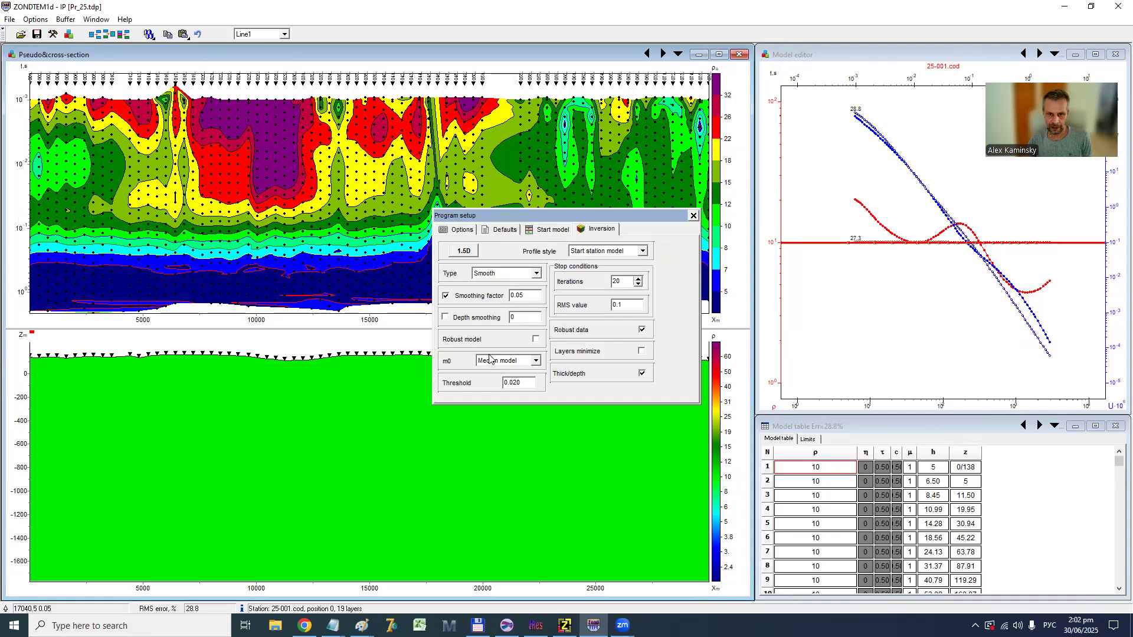
mouse_move(488, 360)
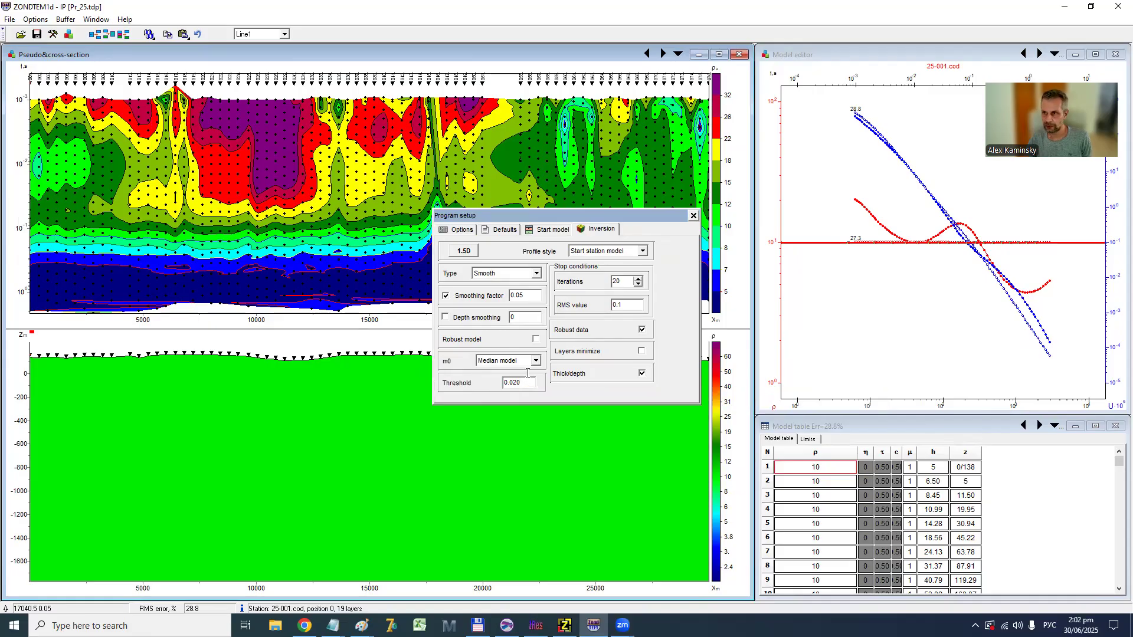
left_click(692, 216)
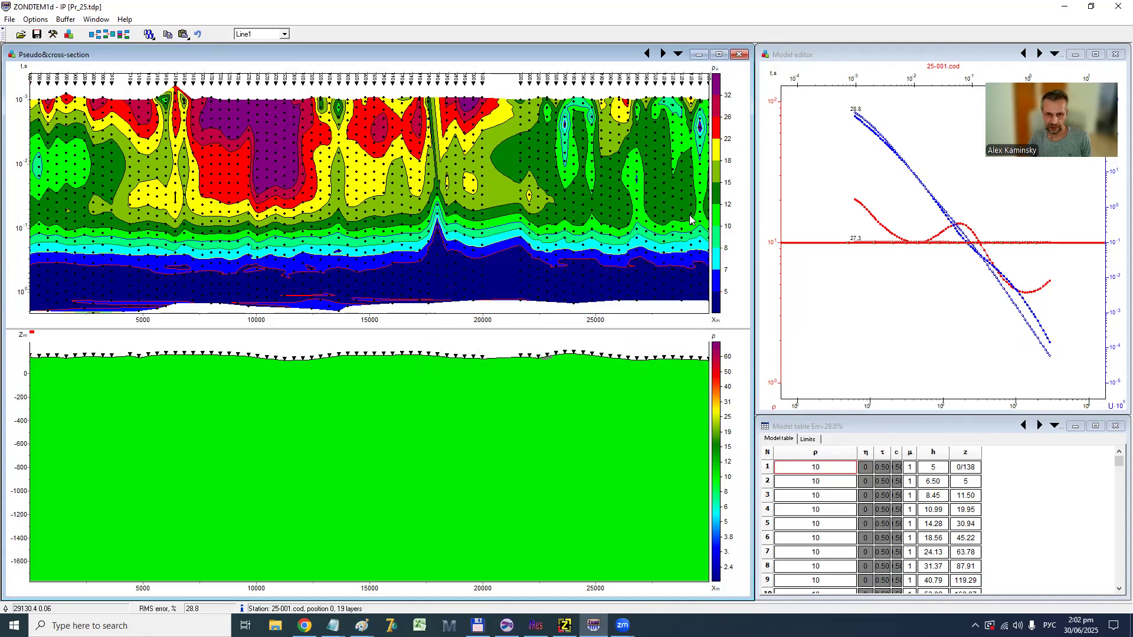
left_click(149, 34)
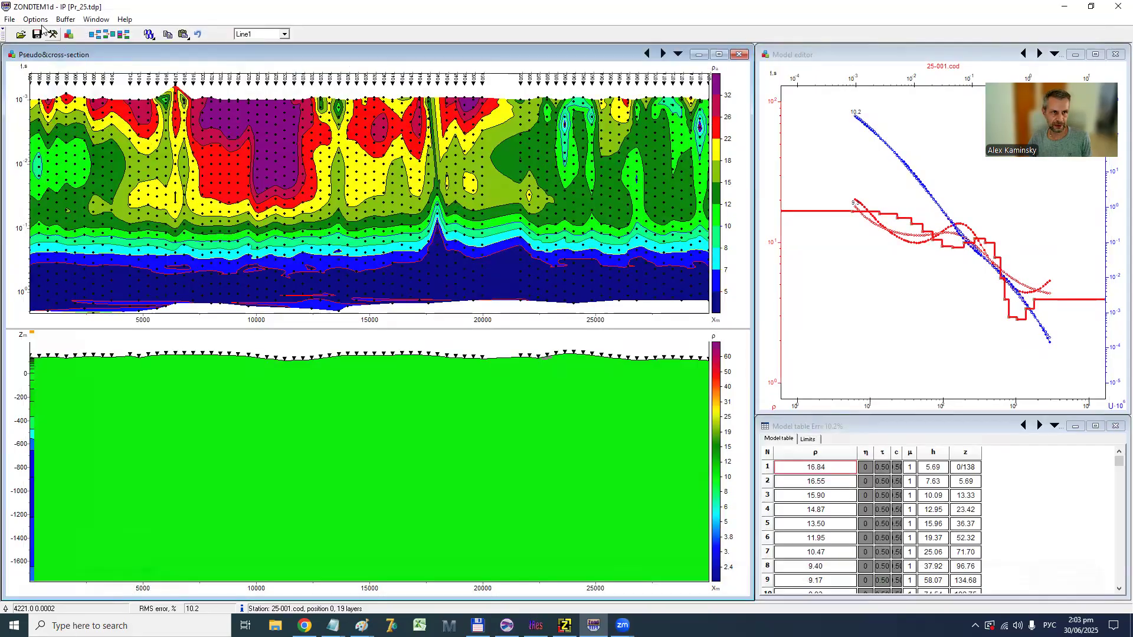
Step: Set the inversion smoothing factor to 0.005
left_click(54, 35)
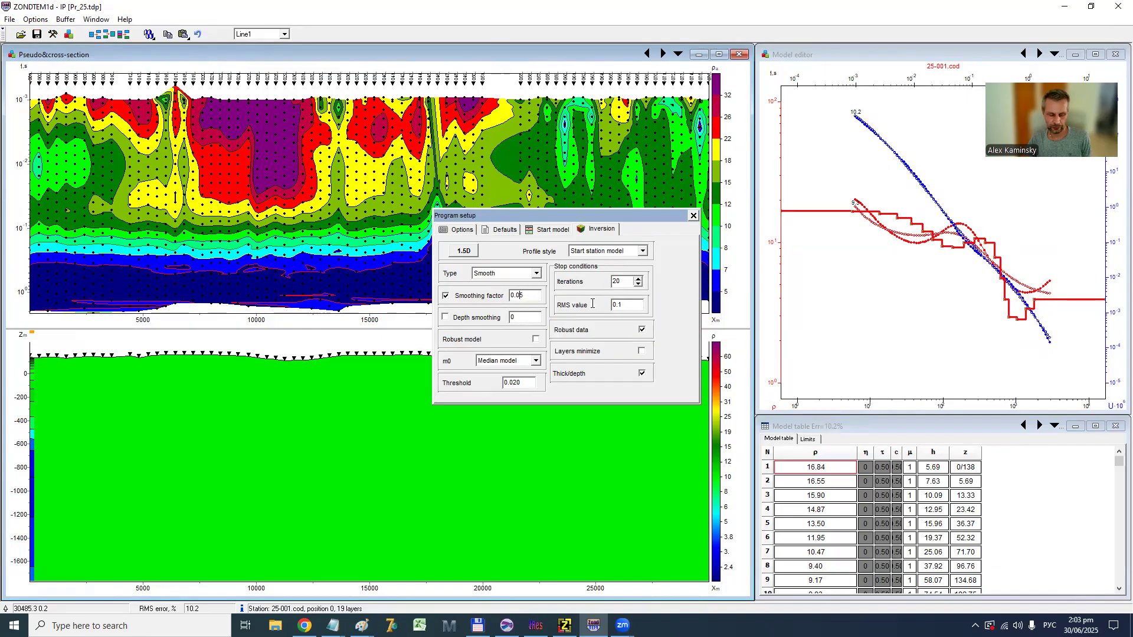
type("0")
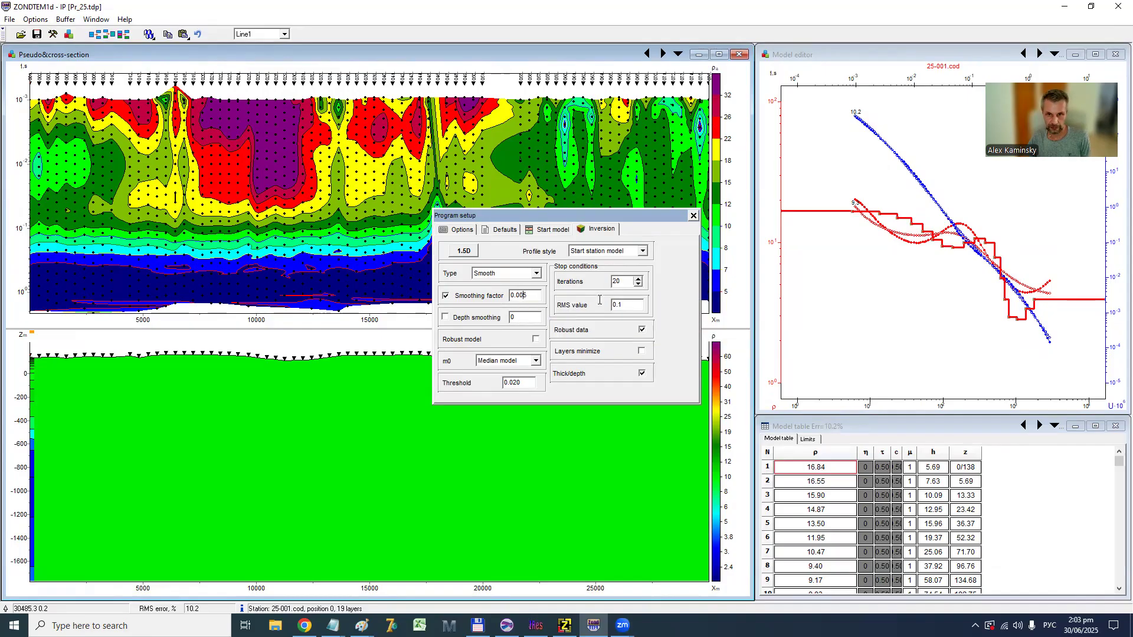
left_click(695, 216)
Step: Recreate the 19-layer start model and rerun the inversion for the current station
left_click(53, 34)
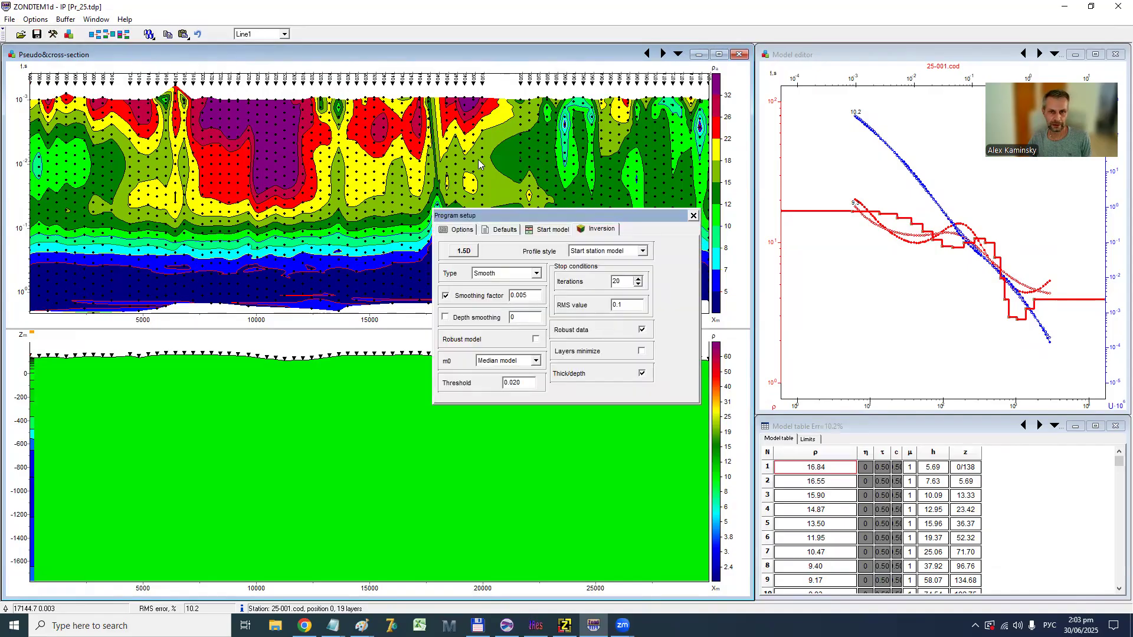
left_click(550, 230)
left_click(646, 250)
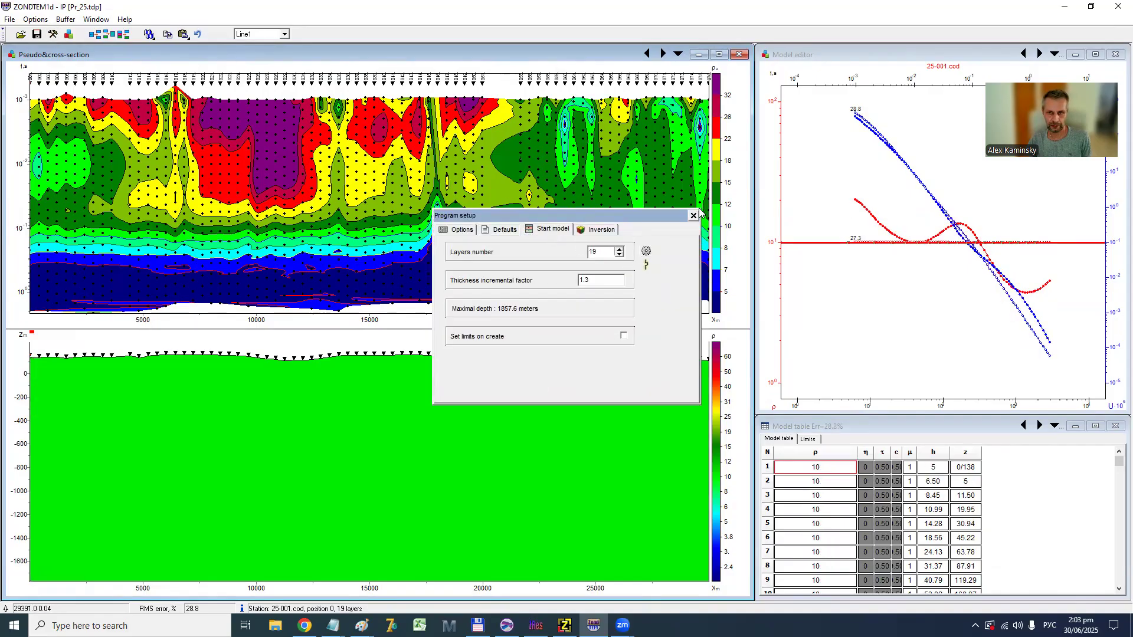
left_click(693, 216)
left_click(148, 33)
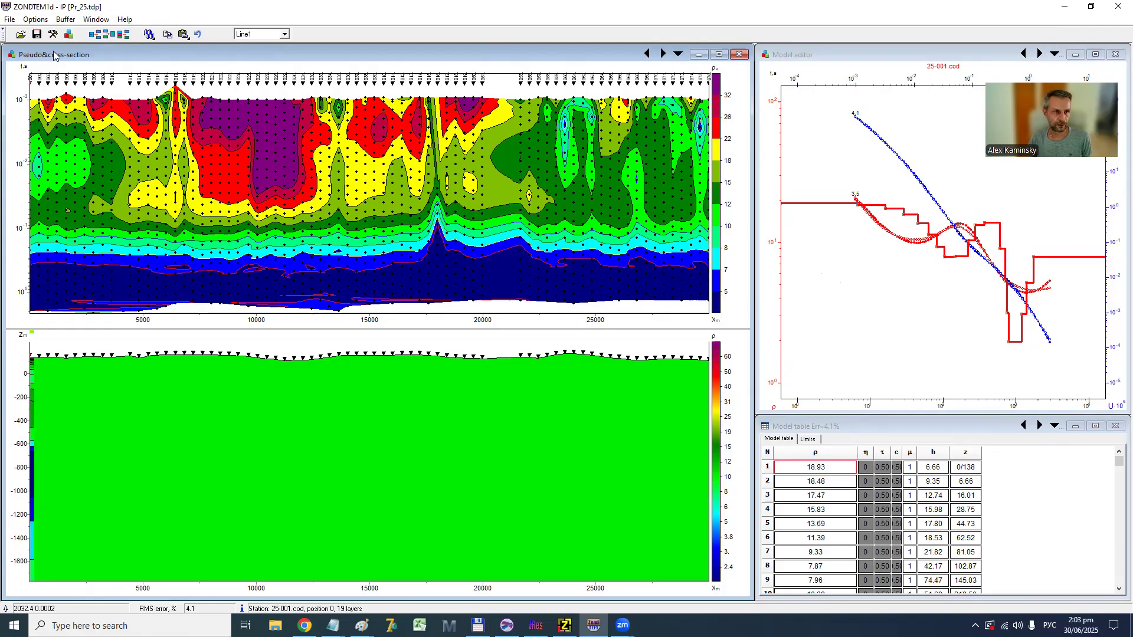
Step: Rerun the current station's inversion from a recreated start model with smoothing factor 0.05 and the robust model option enabled
left_click(53, 34)
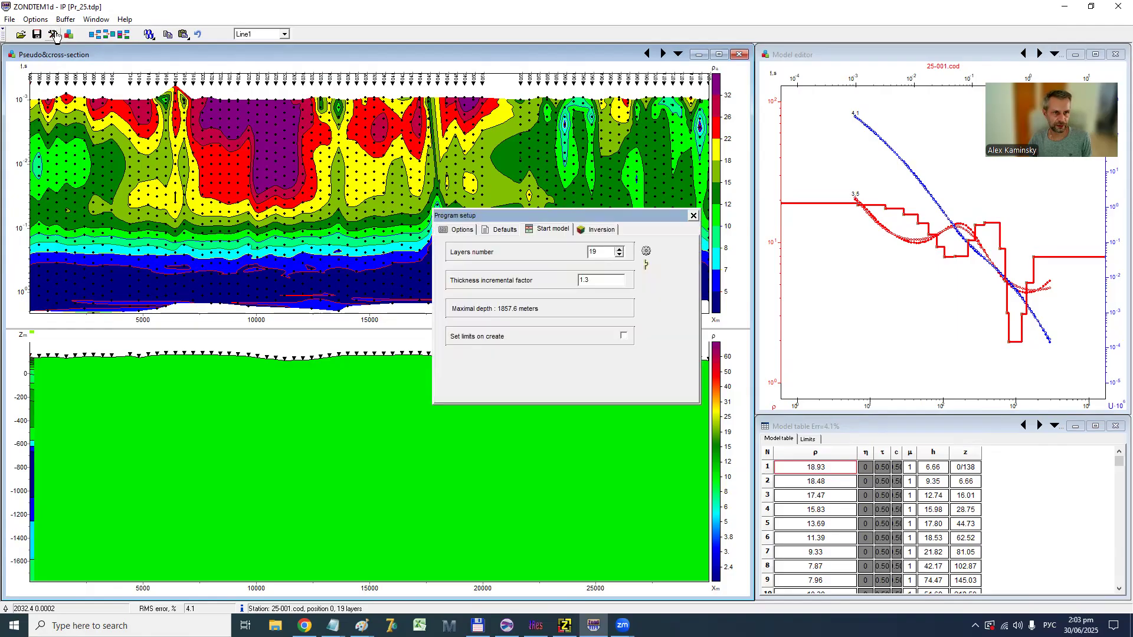
left_click(646, 252)
left_click(599, 230)
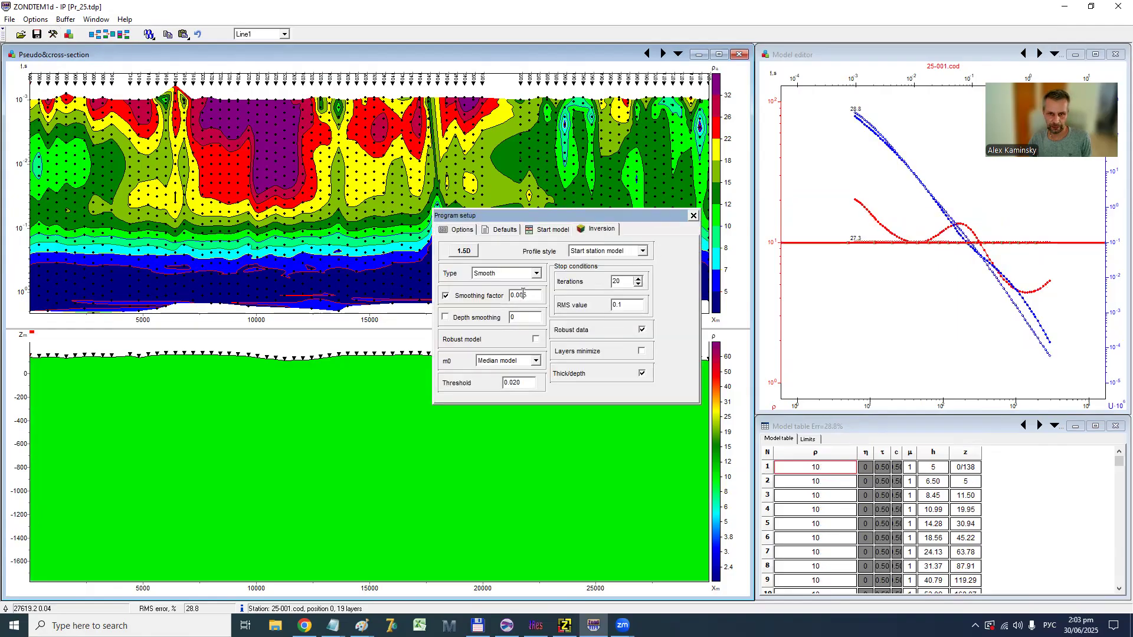
left_click(524, 296)
key("BackSpace")
left_click(535, 340)
left_click(694, 216)
left_click(148, 34)
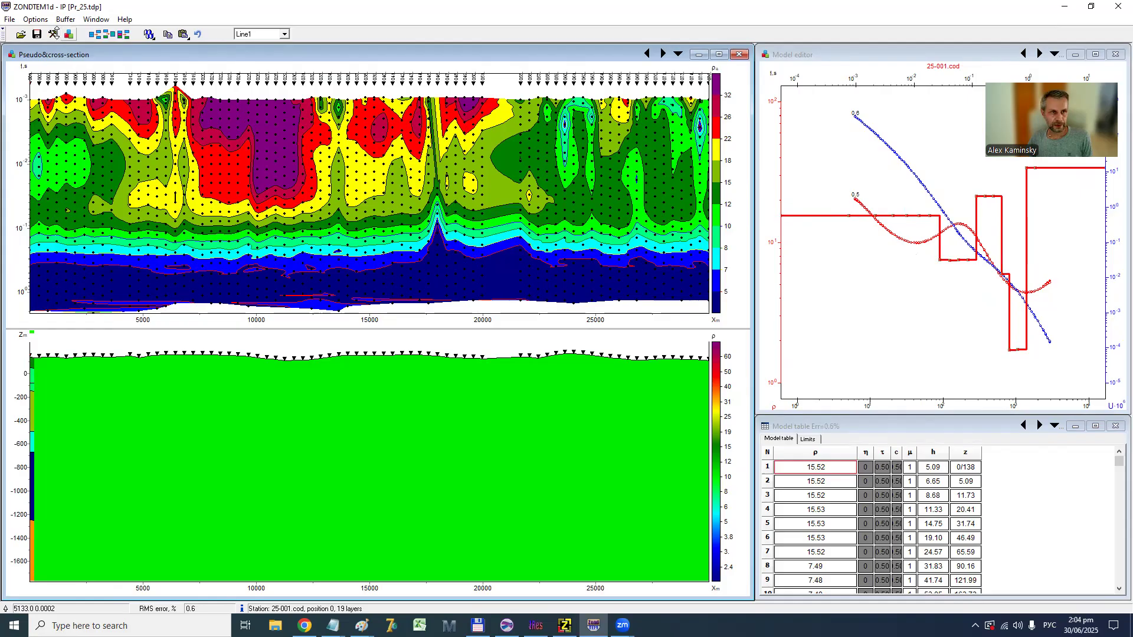
Step: Recreate the 19-layer start model and run a Pseudo 2D inversion along the profile
left_click(53, 33)
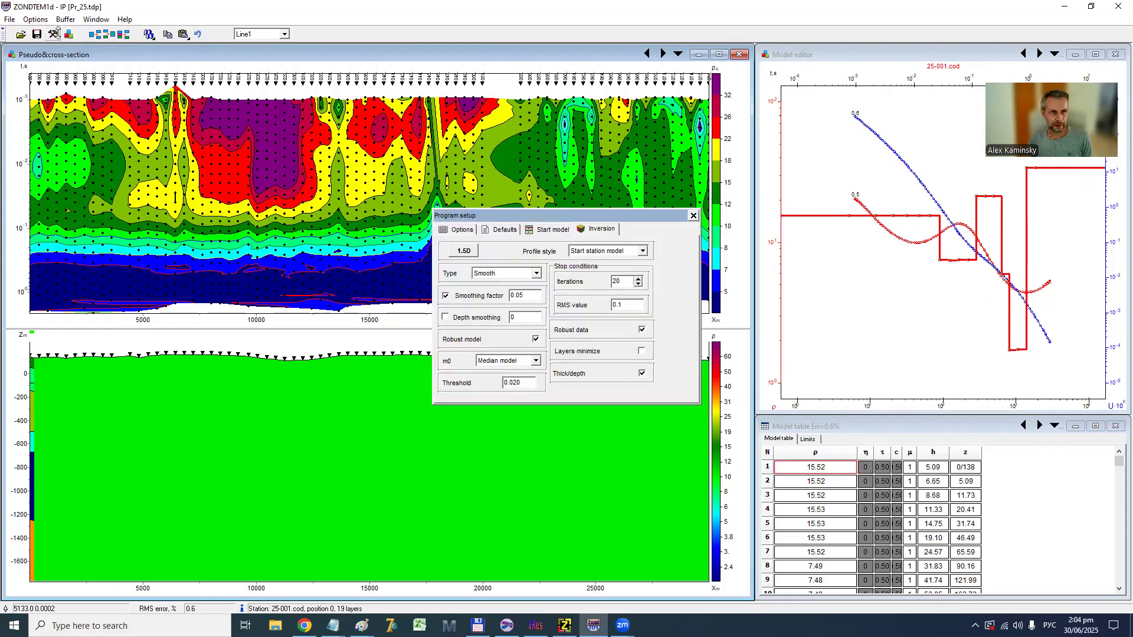
left_click(549, 230)
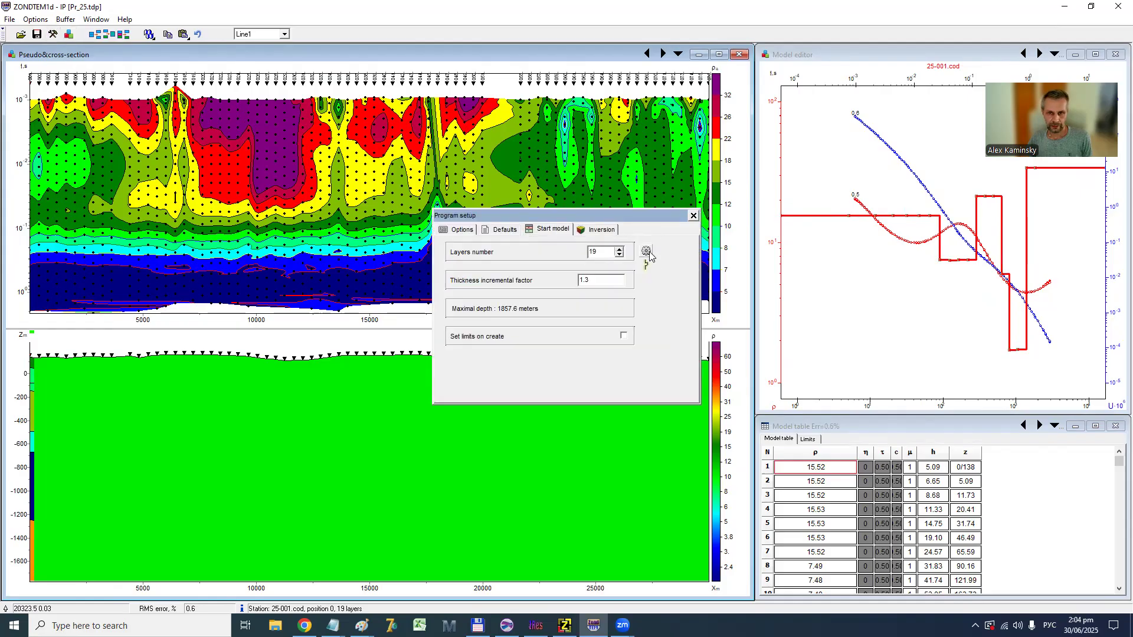
left_click(648, 253)
left_click(693, 216)
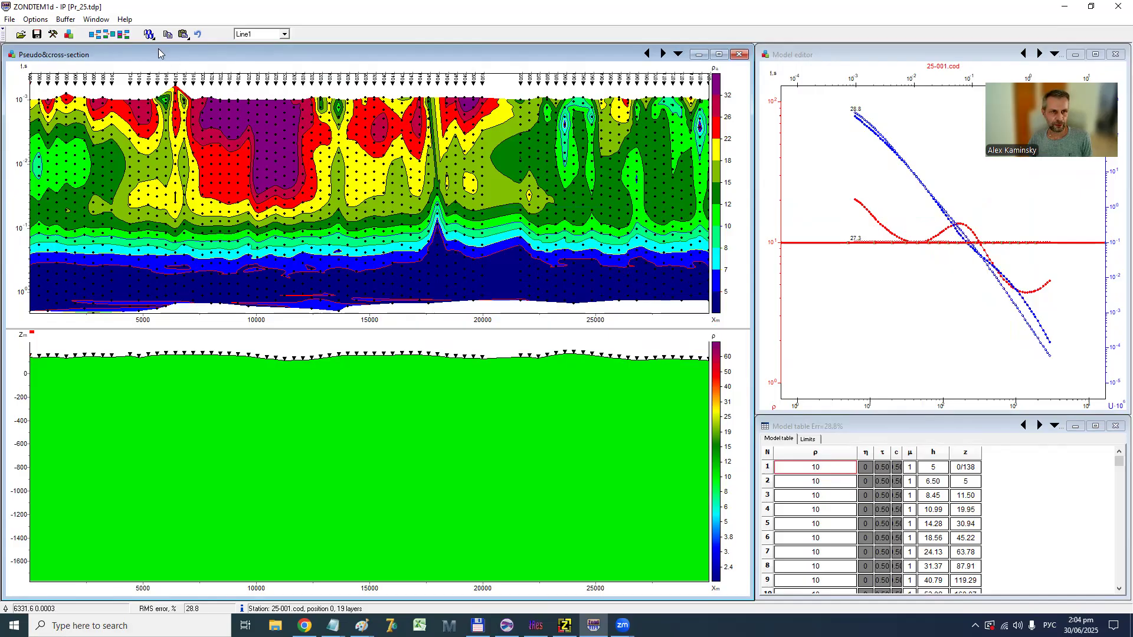
left_click(149, 34)
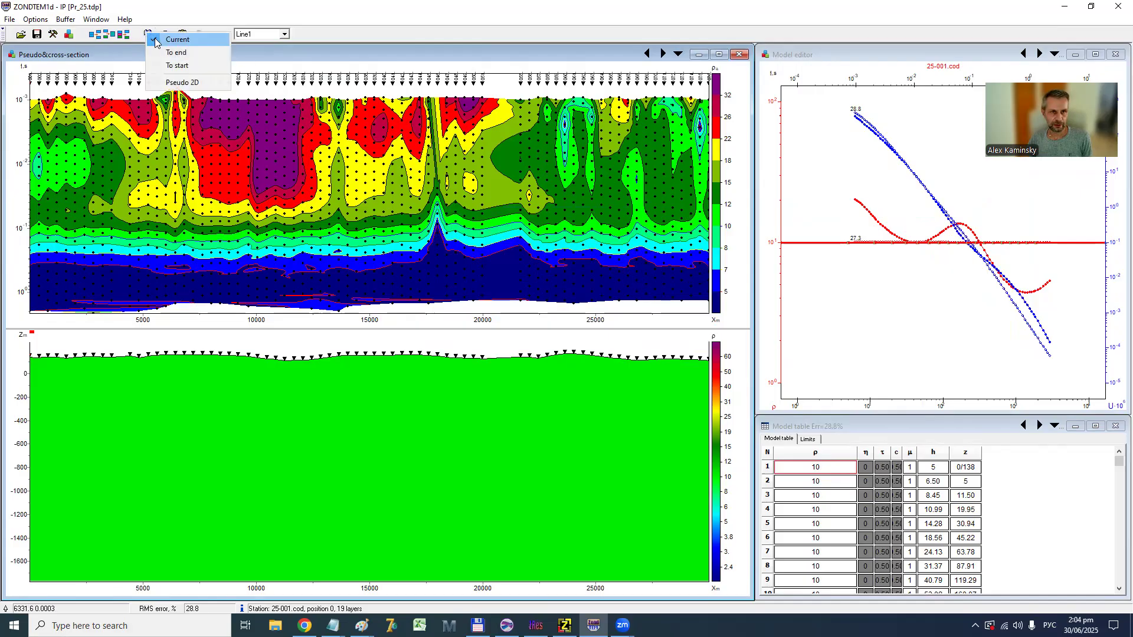
left_click(188, 83)
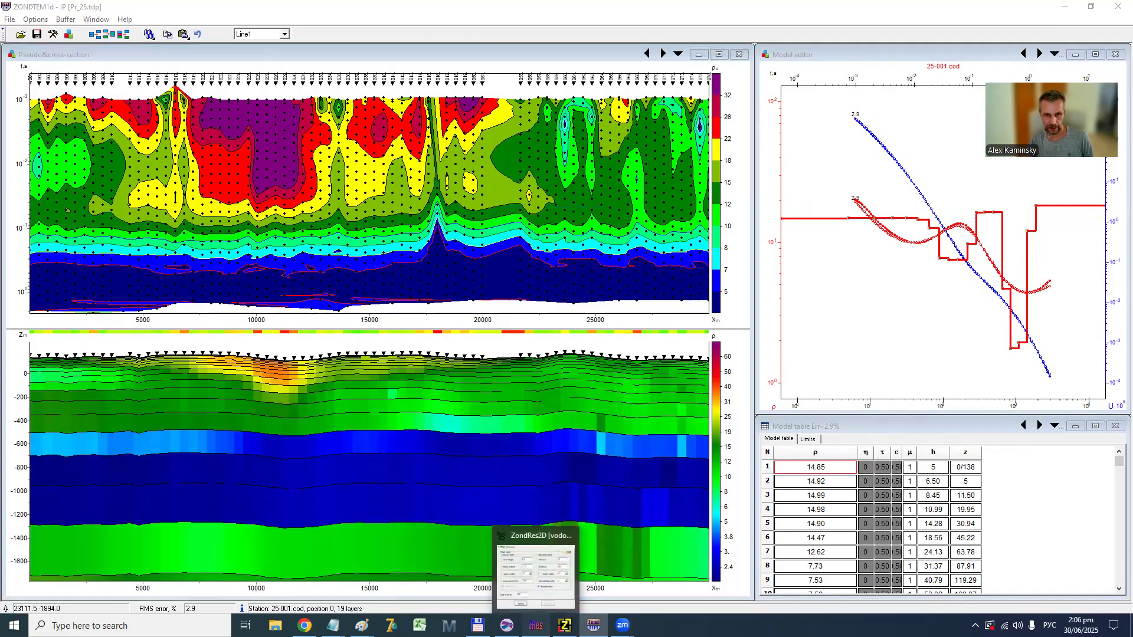
Step: Switch to ZondRes2D with the vodokan.z2d project and examine the inversion's smoothness options, including m0 and Robust
left_click(531, 560)
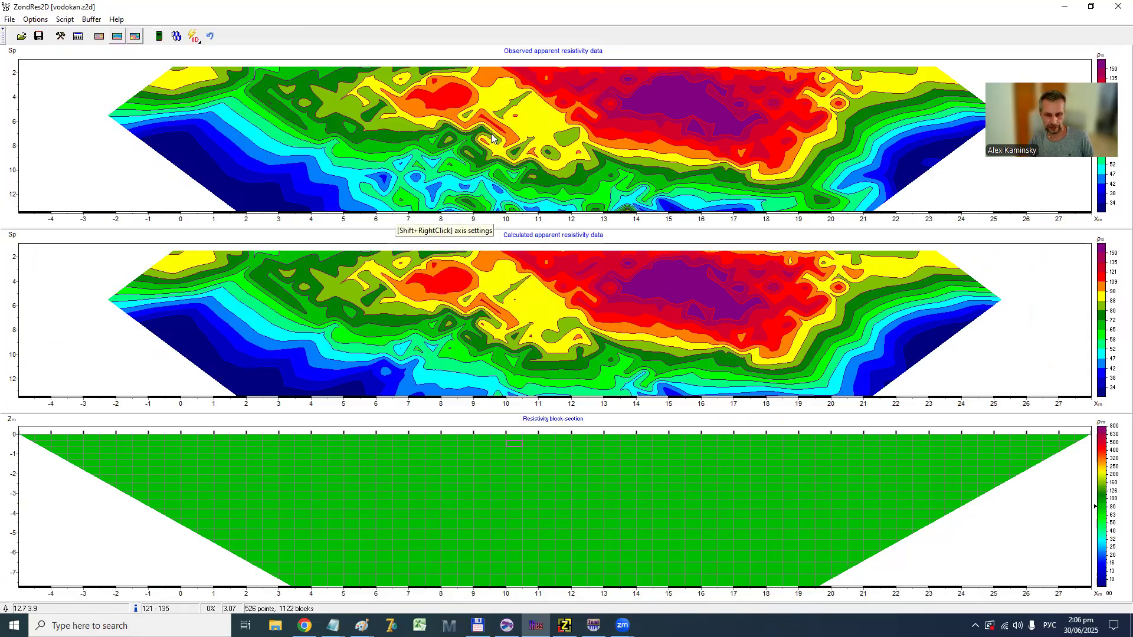
mouse_move(623, 626)
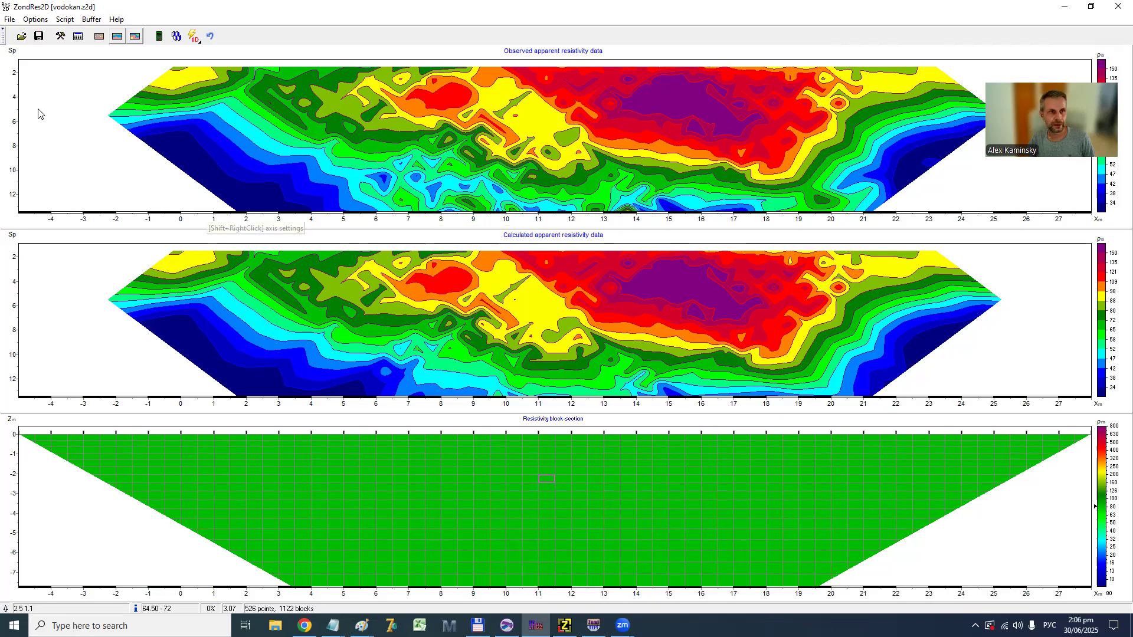
left_click(36, 19)
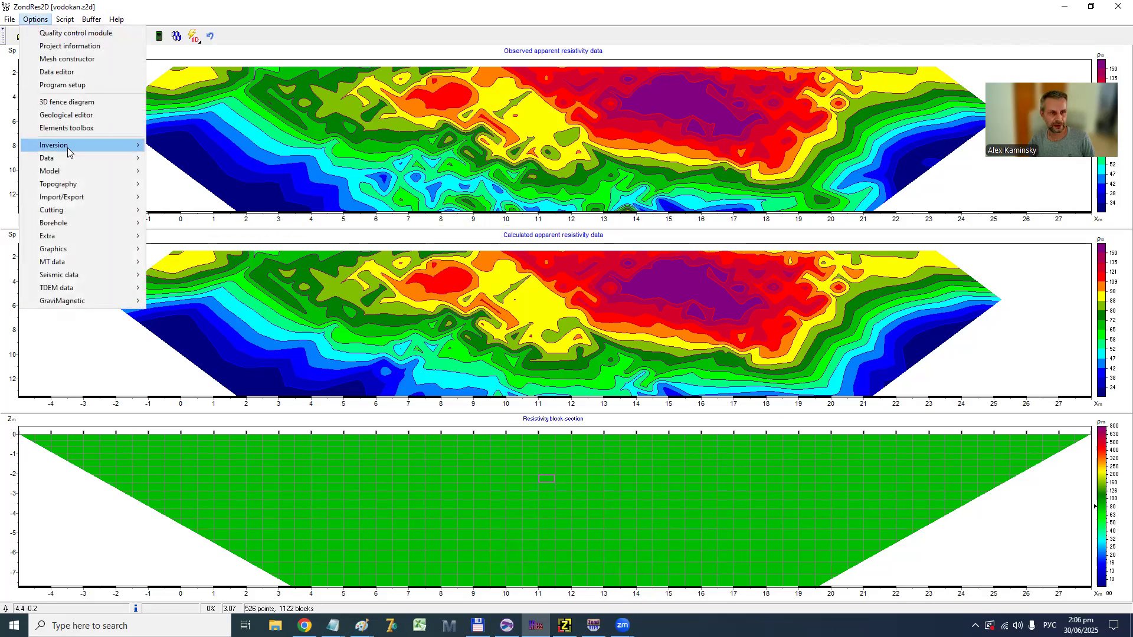
mouse_move(68, 153)
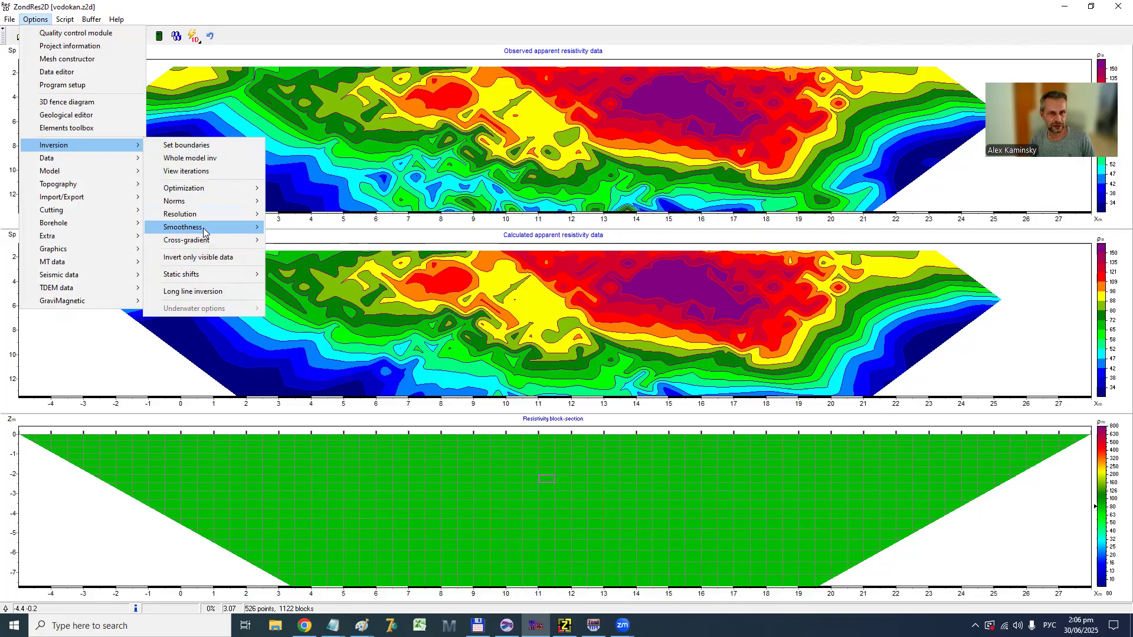
mouse_move(238, 234)
mouse_move(321, 270)
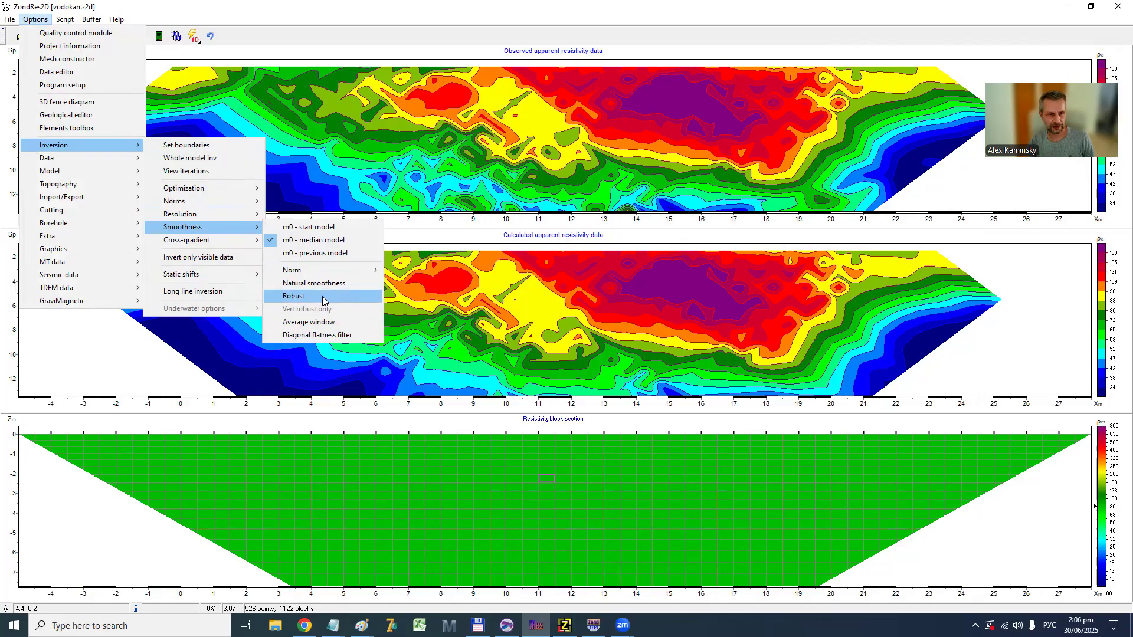
left_click(204, 5)
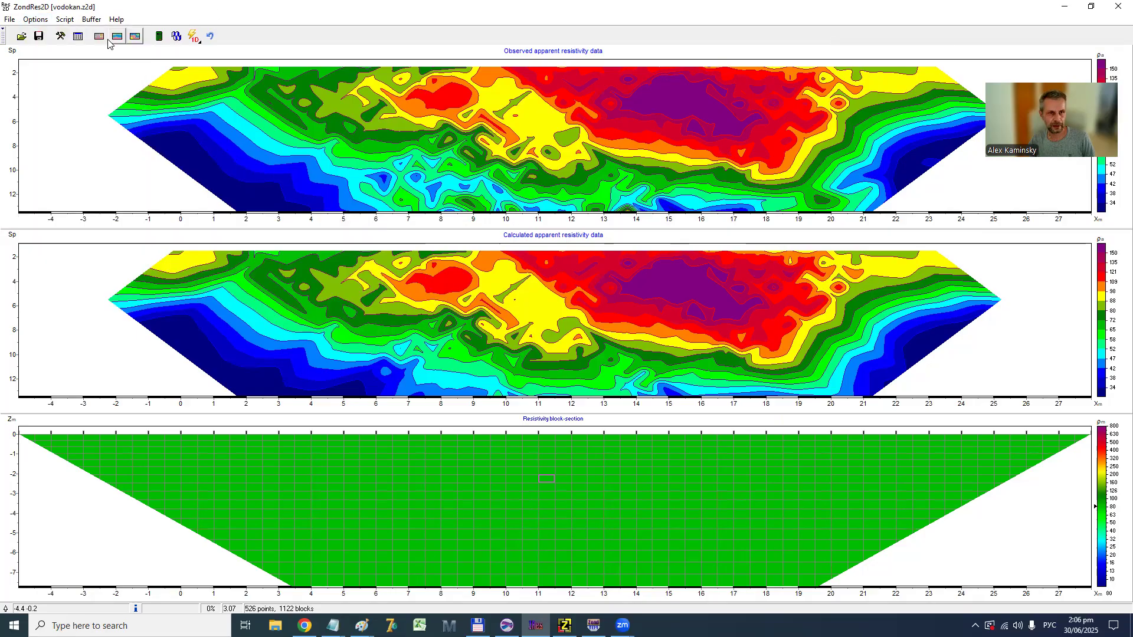
Step: Apply the model settings with smoothing factor 0.2 and threshold 0.010, and run the 2D inversion using the median model as m0
left_click(61, 37)
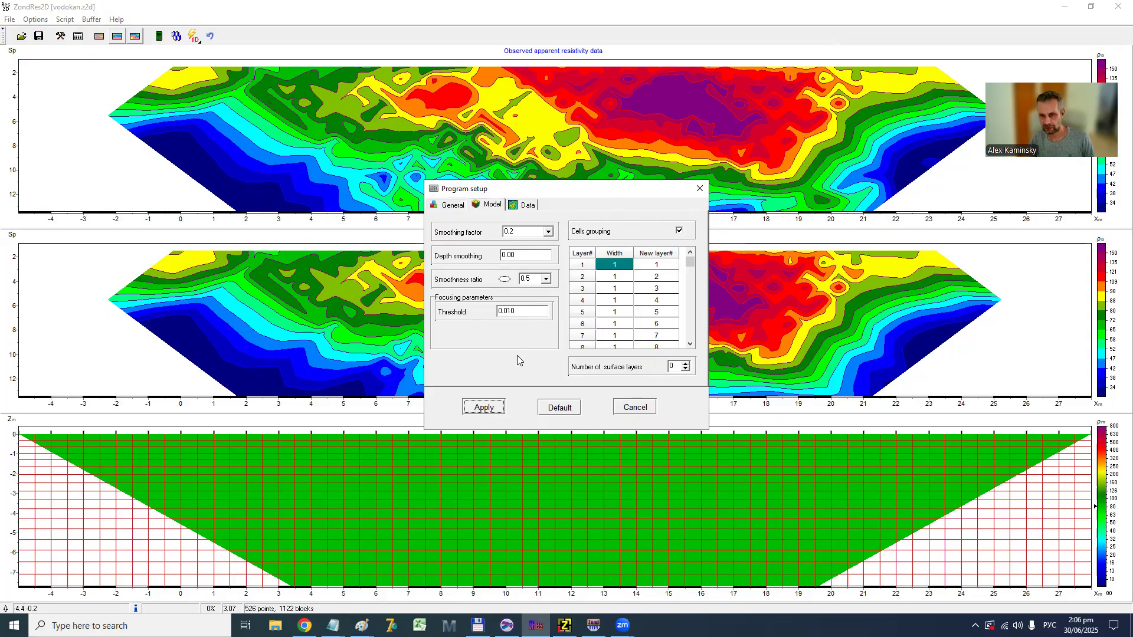
left_click(483, 407)
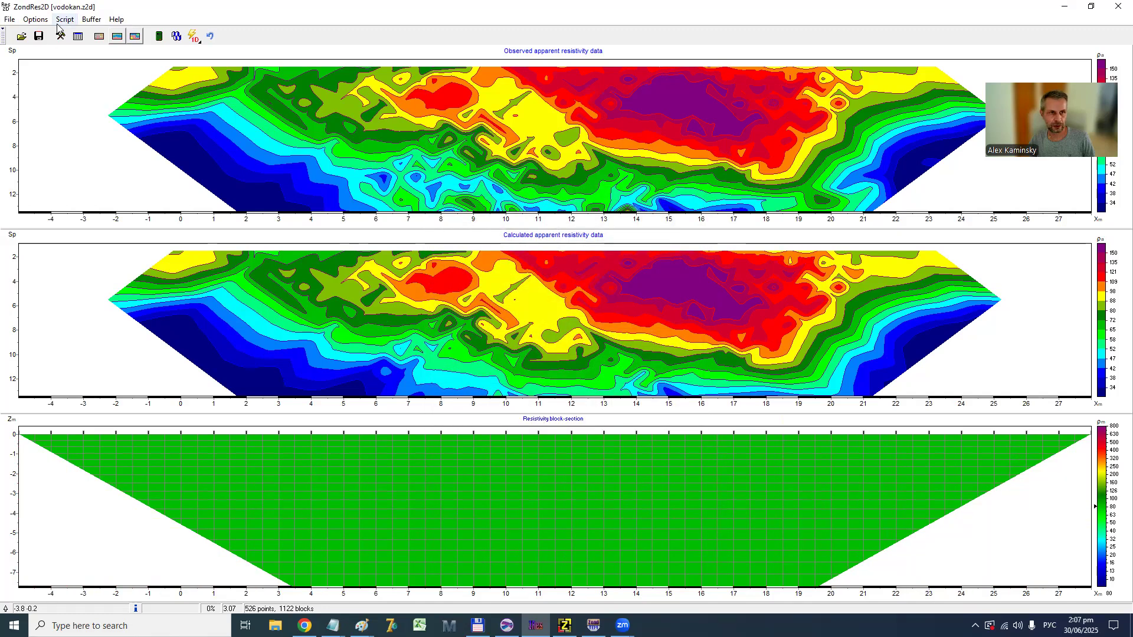
left_click(36, 19)
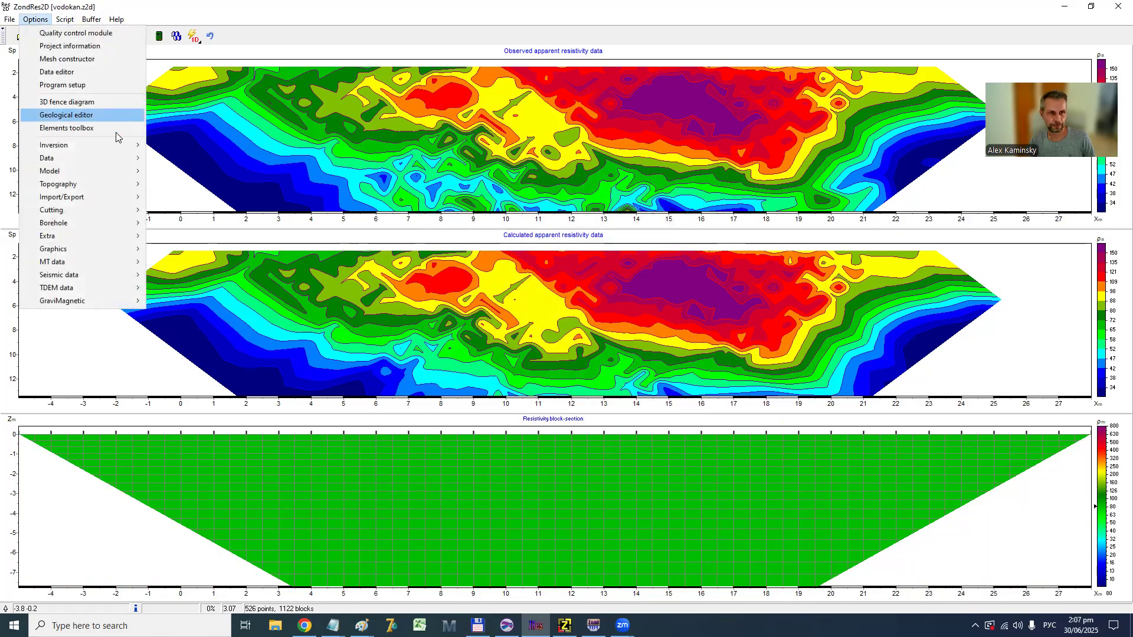
mouse_move(142, 148)
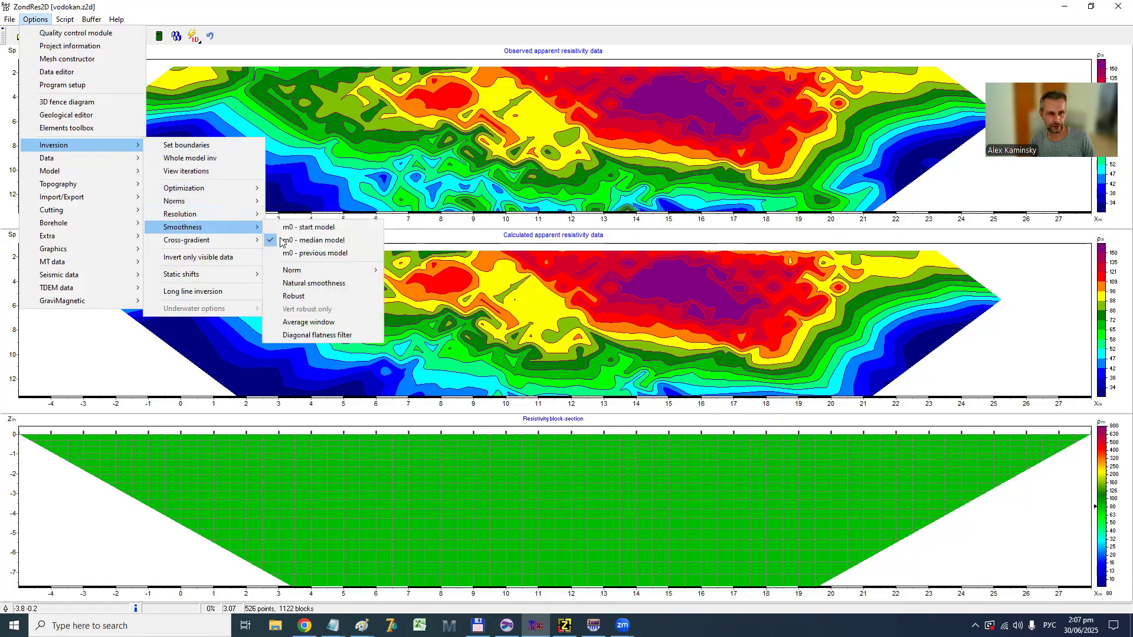
left_click(325, 34)
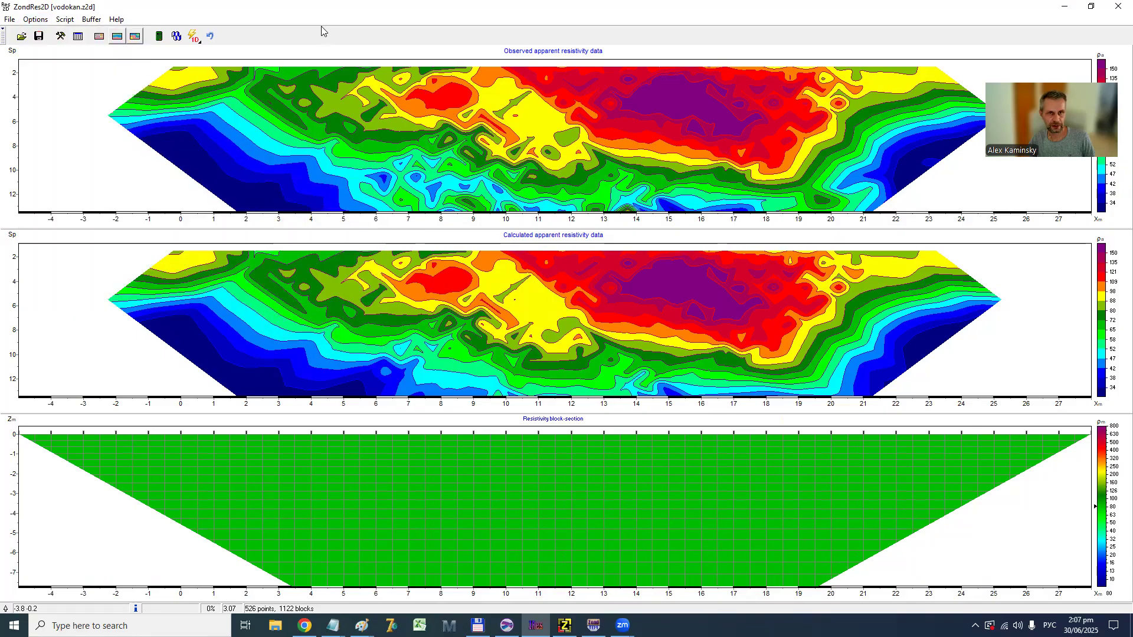
left_click(176, 37)
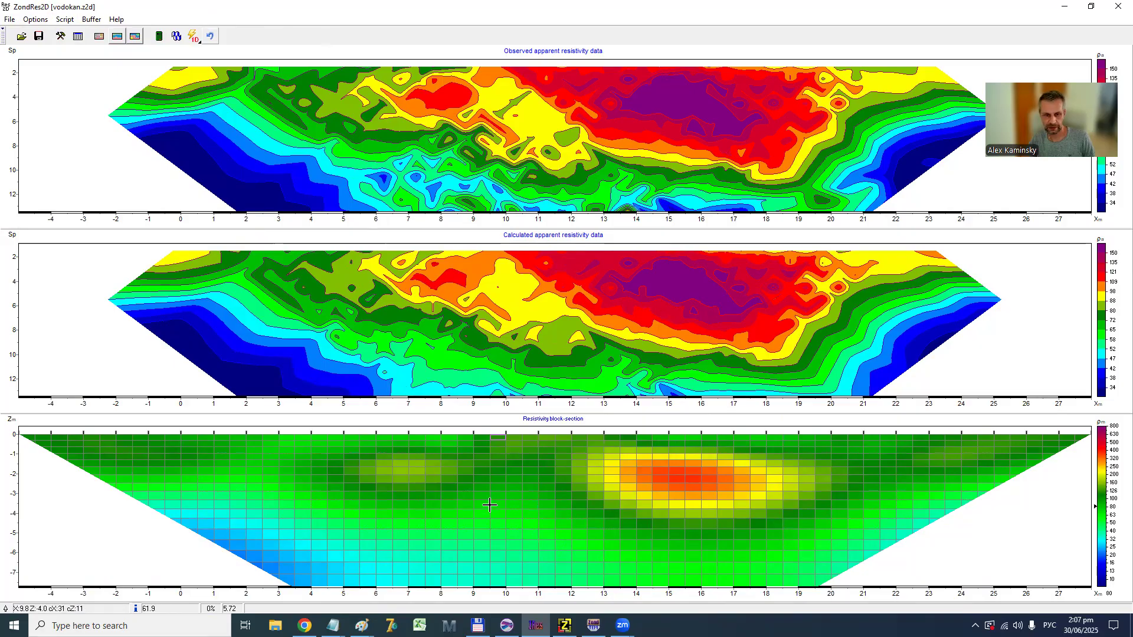
Step: Clear the inverted parameters of the resistivity block-section
right_click(437, 486)
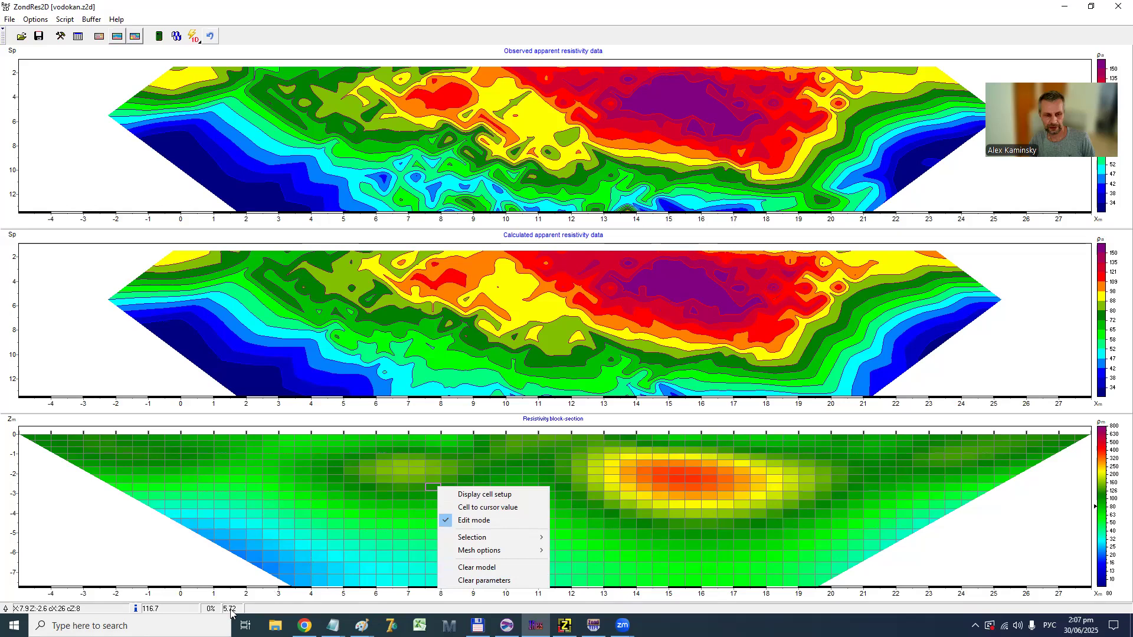
left_click(486, 582)
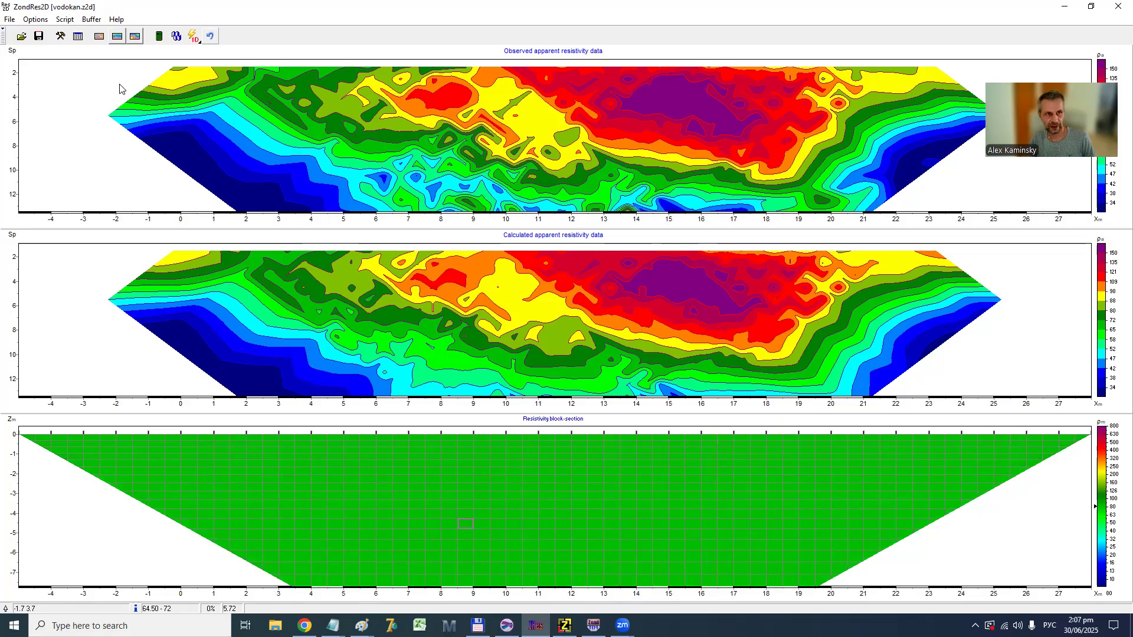
Step: Review the smoothness options with the median model as m0 and run the 2D inversion
left_click(36, 20)
mouse_move(80, 147)
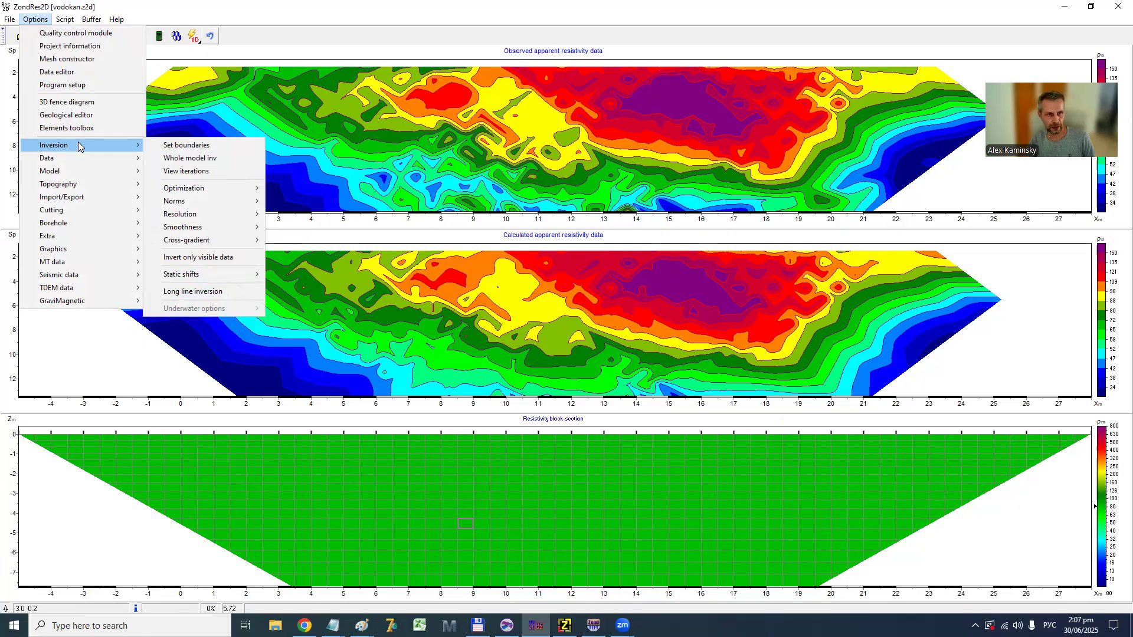
mouse_move(221, 227)
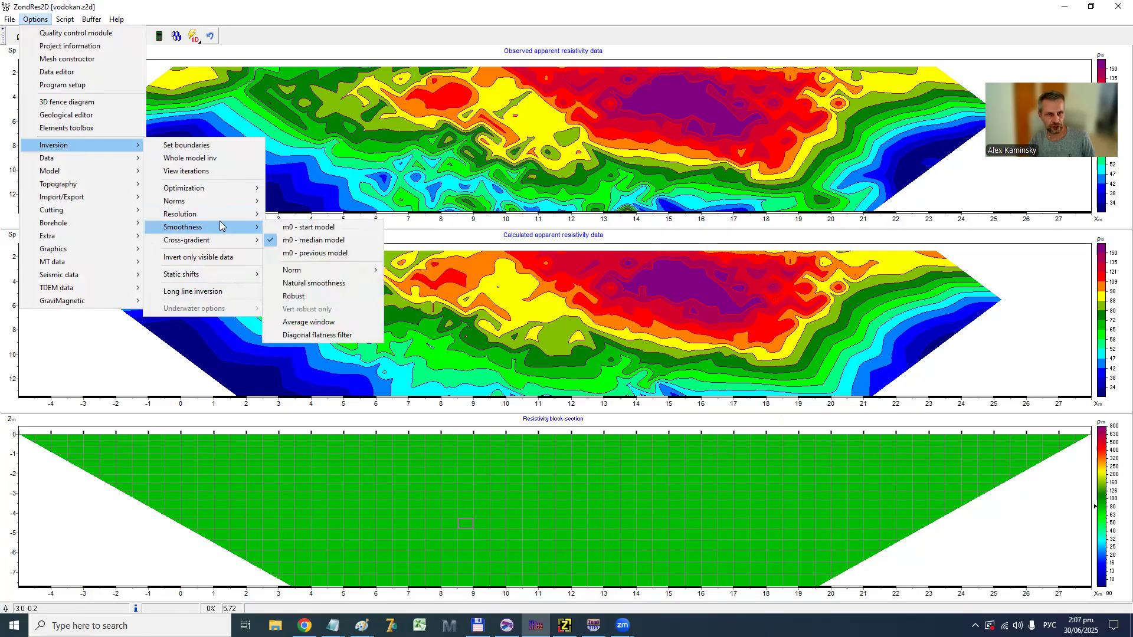
left_click(242, 158)
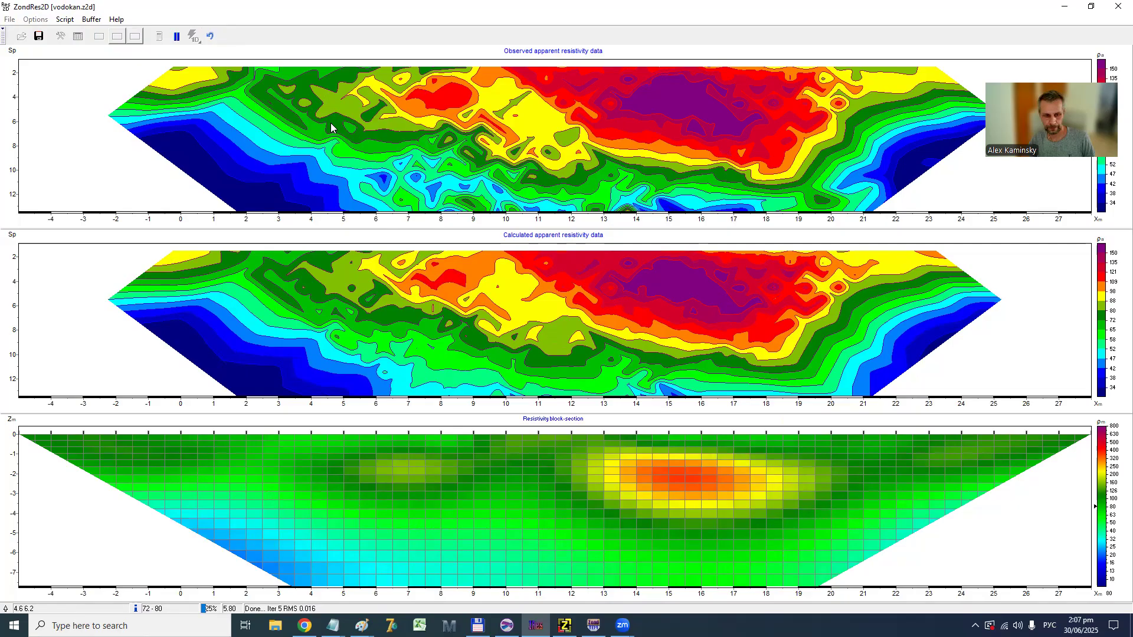
Step: Stop the running inversion and store the resulting resistivity model in the buffer as Model 1
left_click(176, 34)
left_click(92, 20)
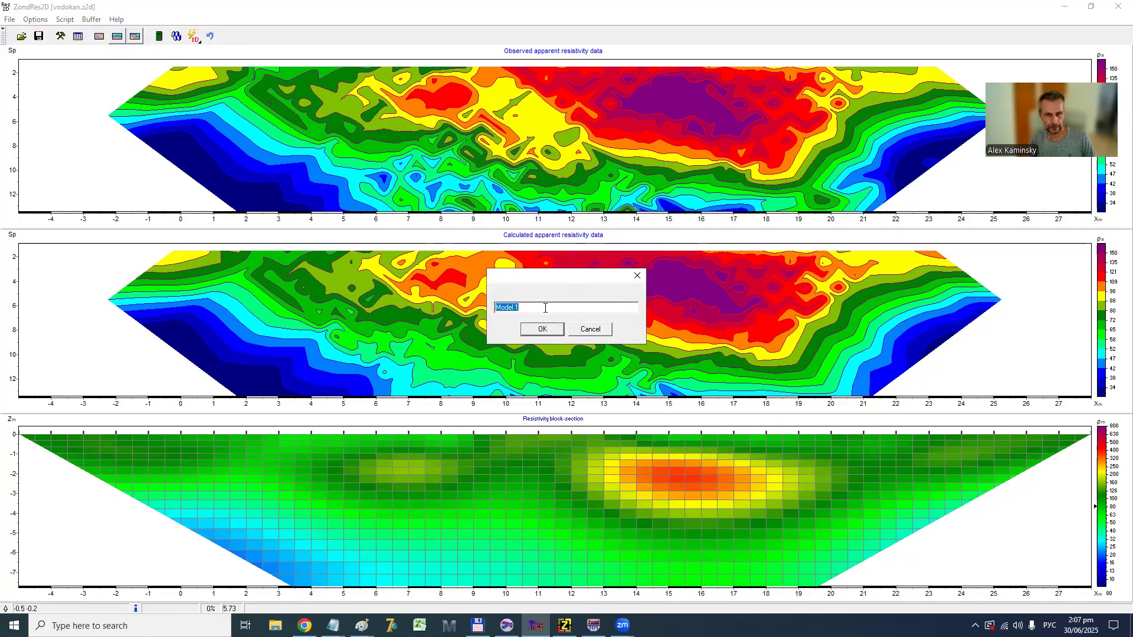
left_click(545, 329)
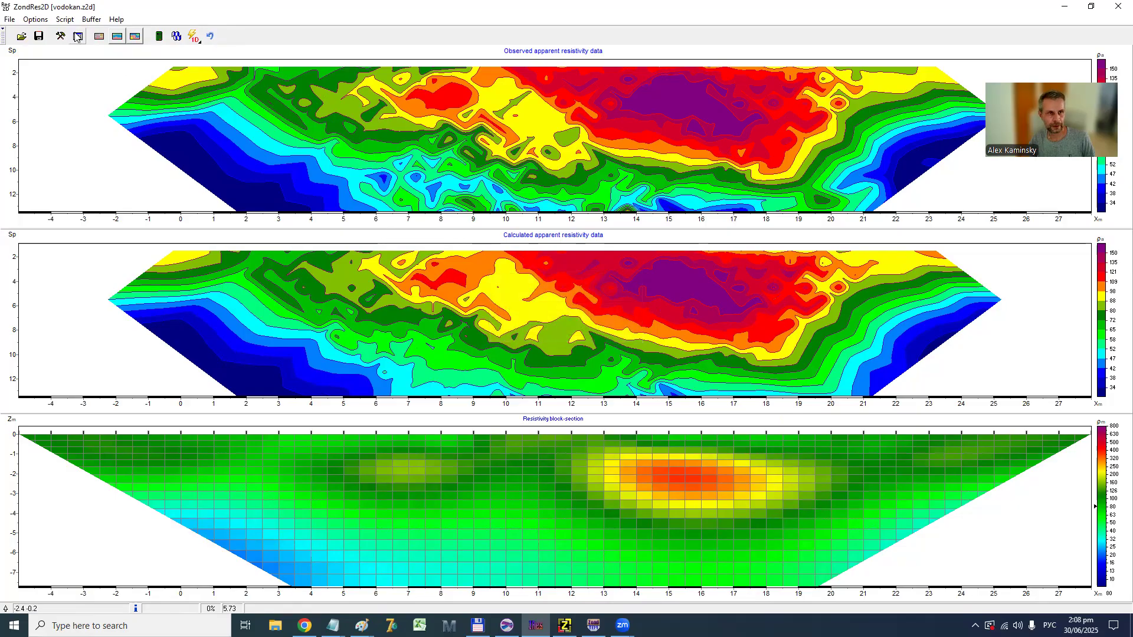
Step: Adjust the inversion's smoothness options for a blockier model and rerun the 2D inversion
left_click(35, 19)
mouse_move(94, 148)
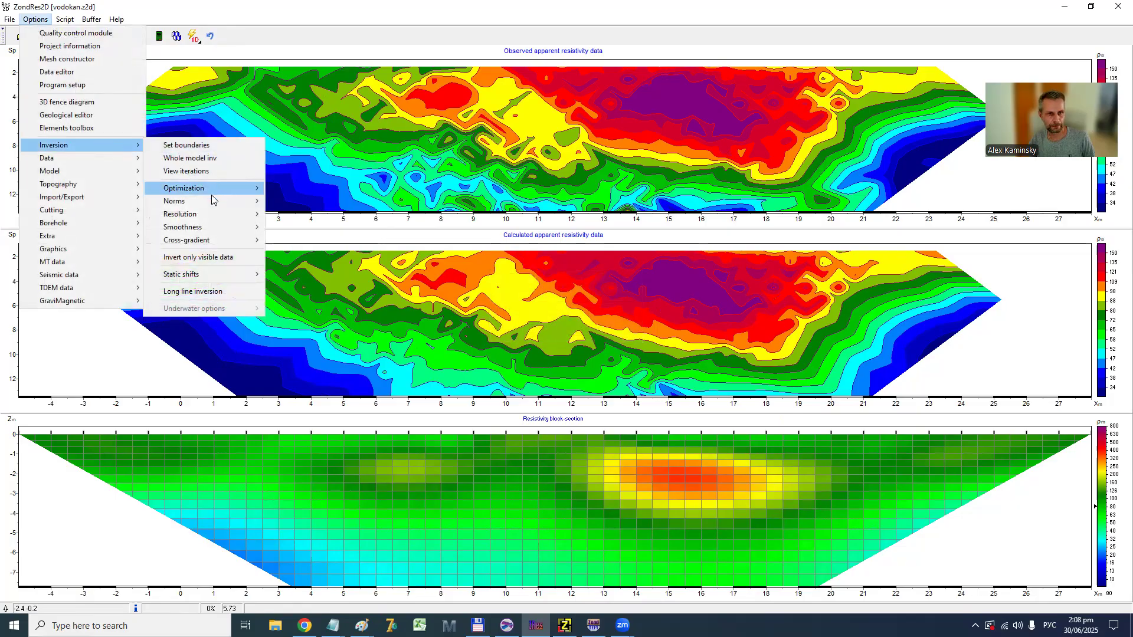
mouse_move(213, 214)
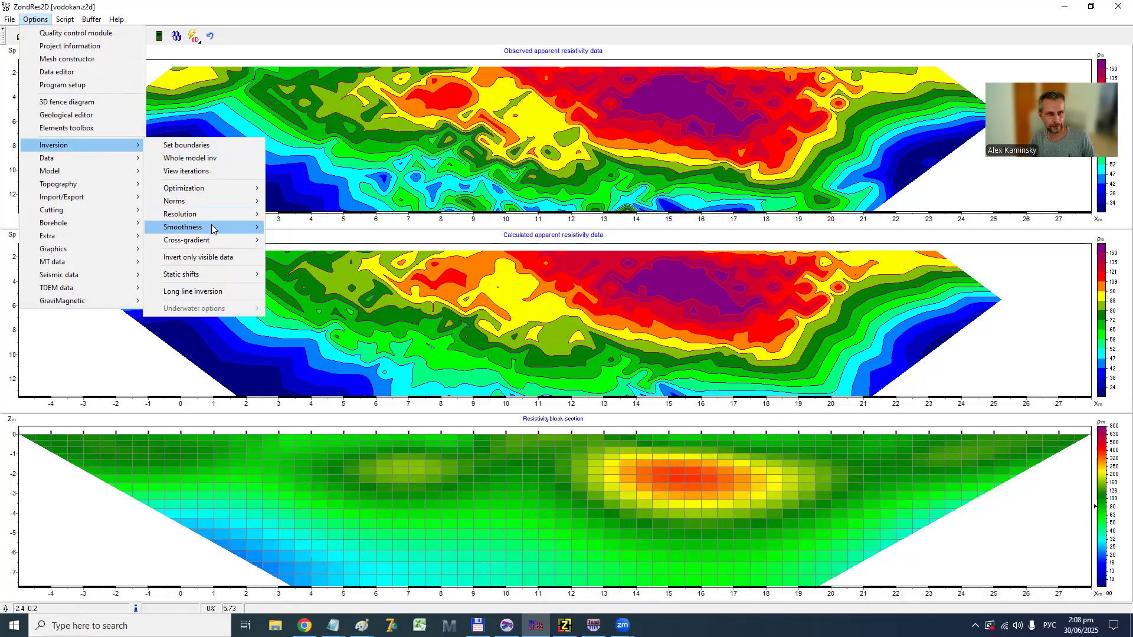
left_click(307, 33)
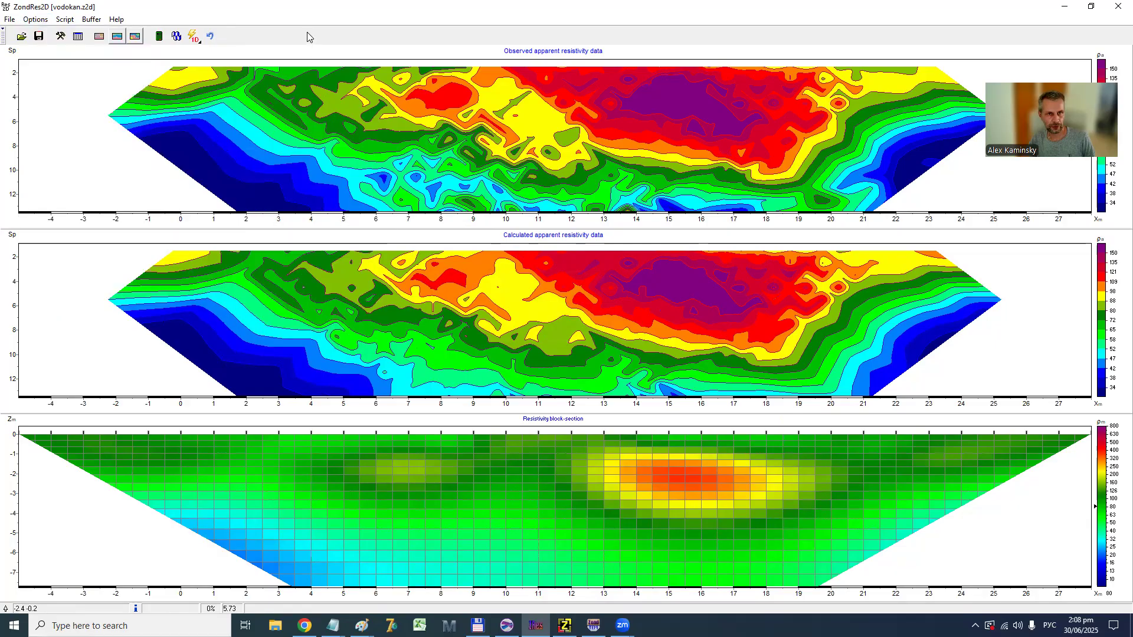
left_click(175, 40)
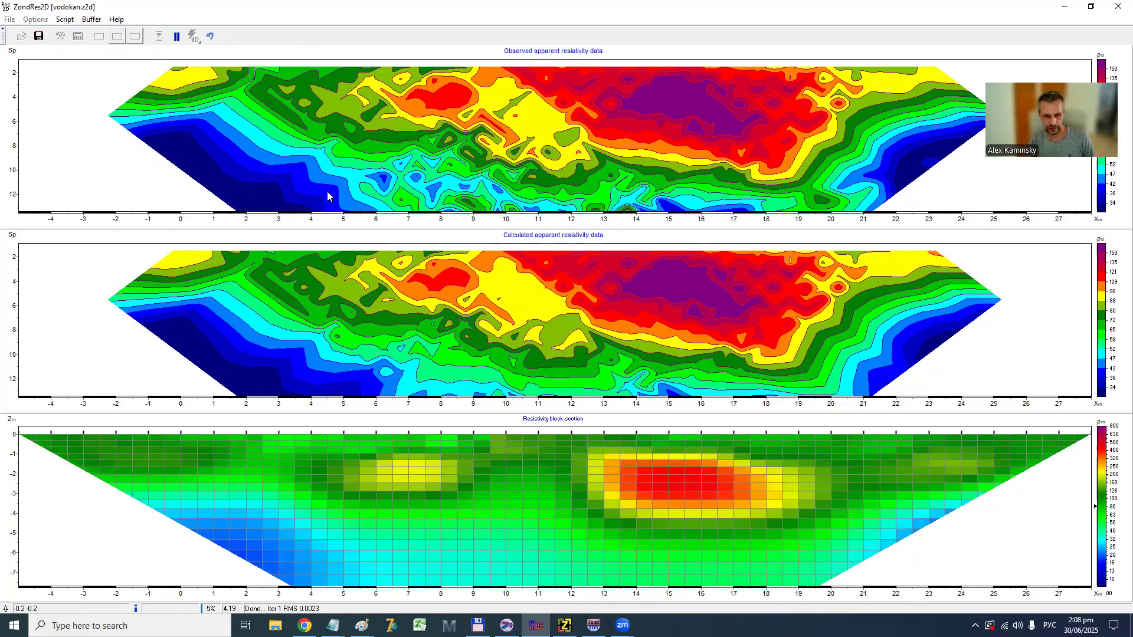
Step: Clear the inverted parameters of the resistivity block-section and run the 2D inversion from the start model
right_click(372, 467)
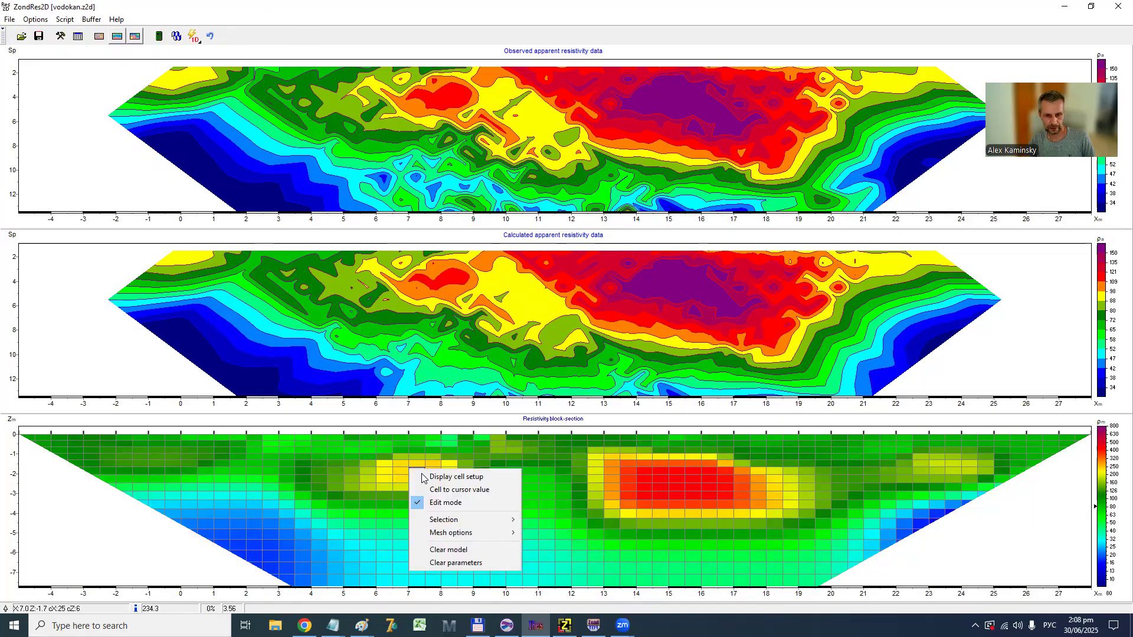
left_click(472, 563)
left_click(175, 38)
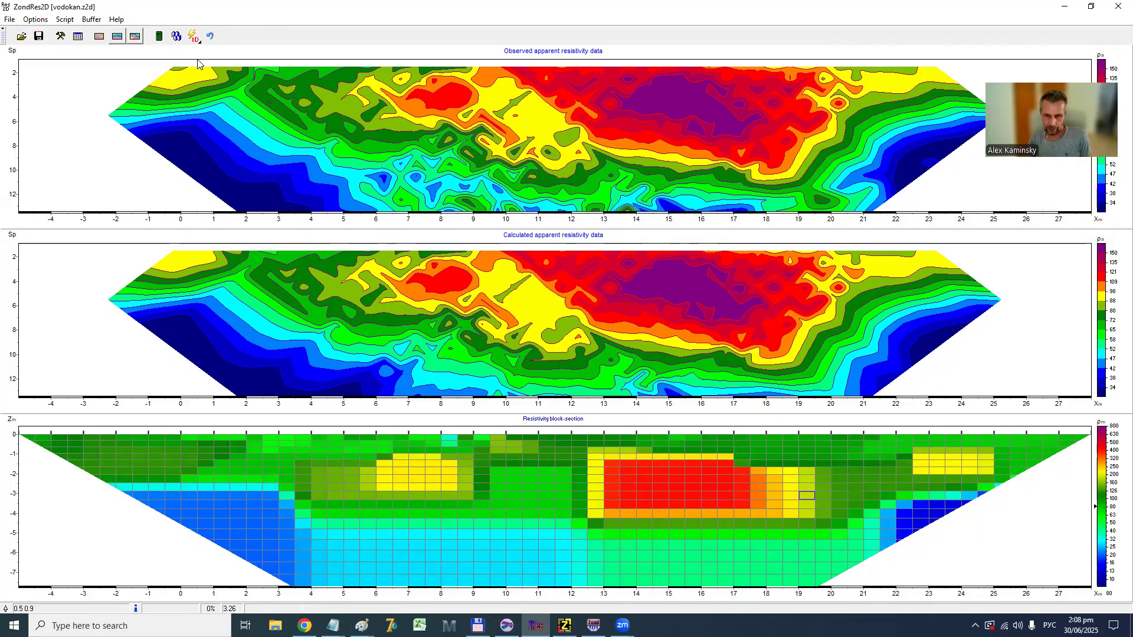
Step: Display the inverted resistivity model as a contour-section
left_click(36, 20)
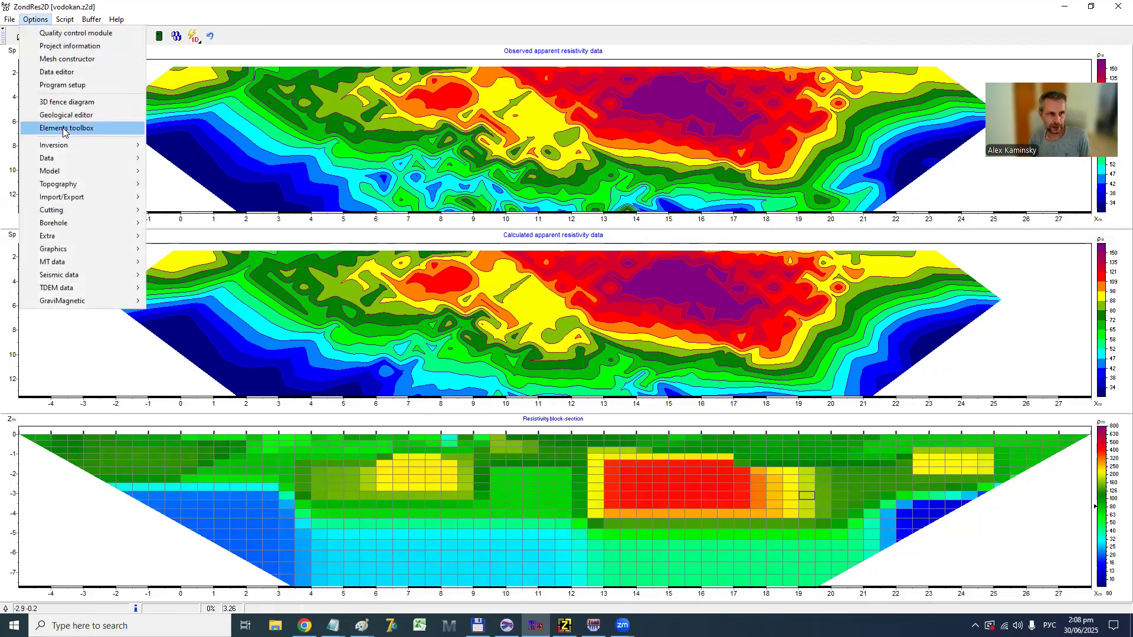
mouse_move(66, 150)
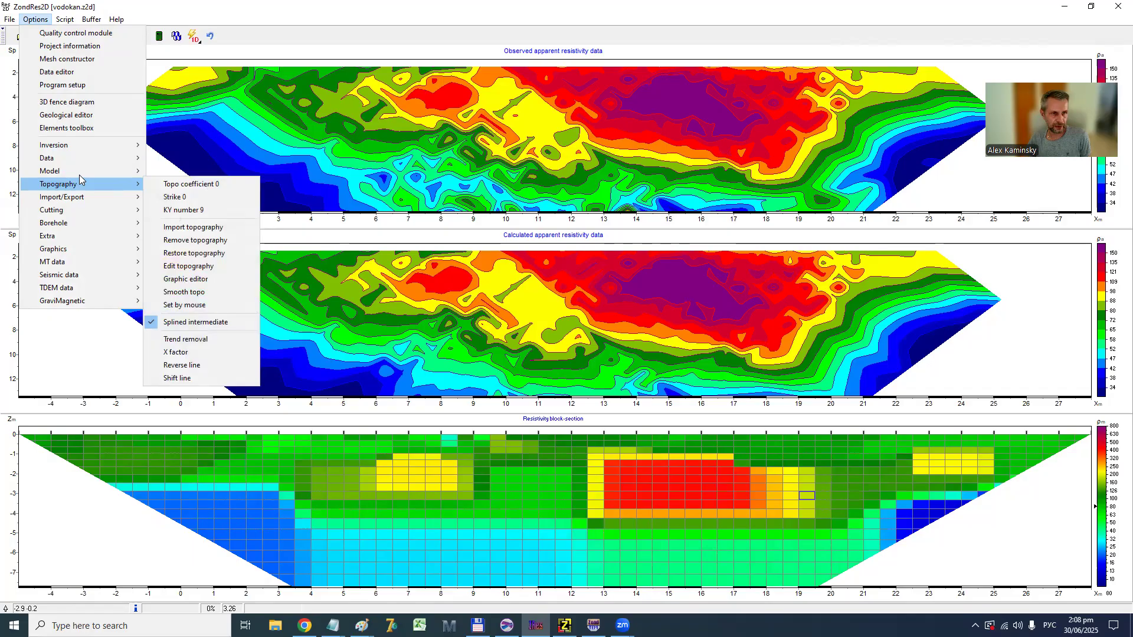
mouse_move(80, 173)
left_click(200, 198)
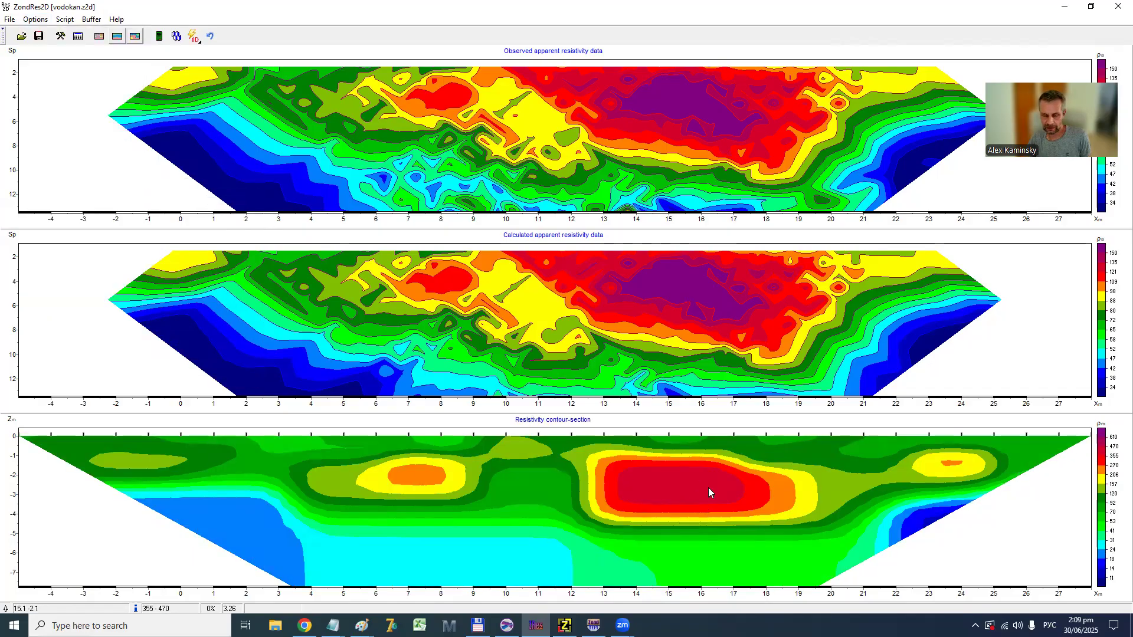
Step: Turn off smooth contours and enable blocky contours for the resistivity contour-section
left_click(36, 19)
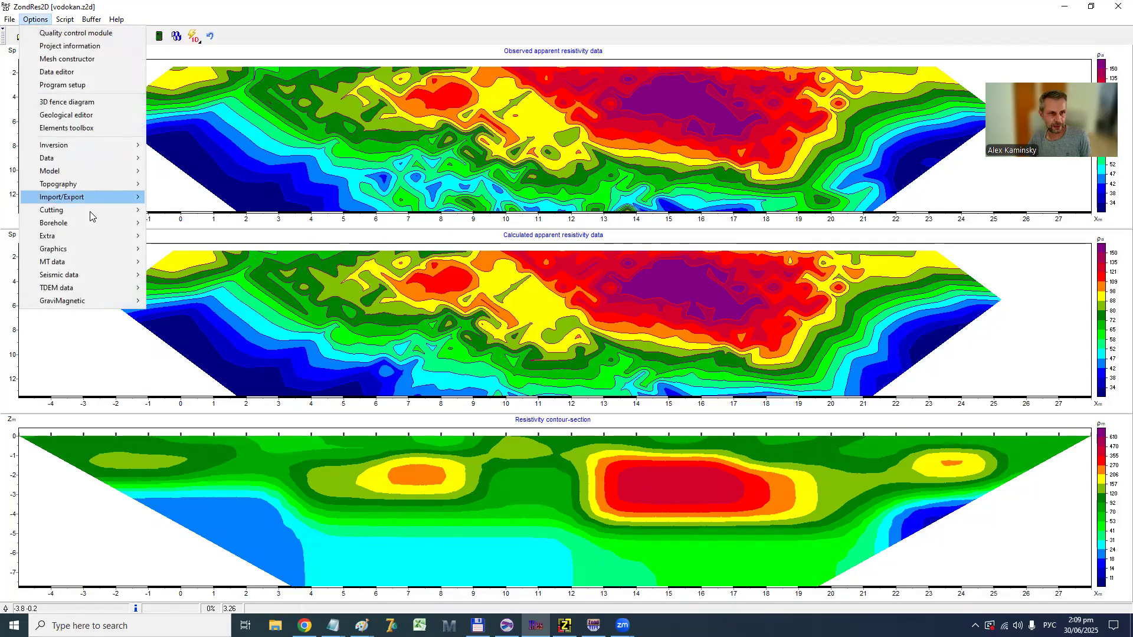
mouse_move(91, 211)
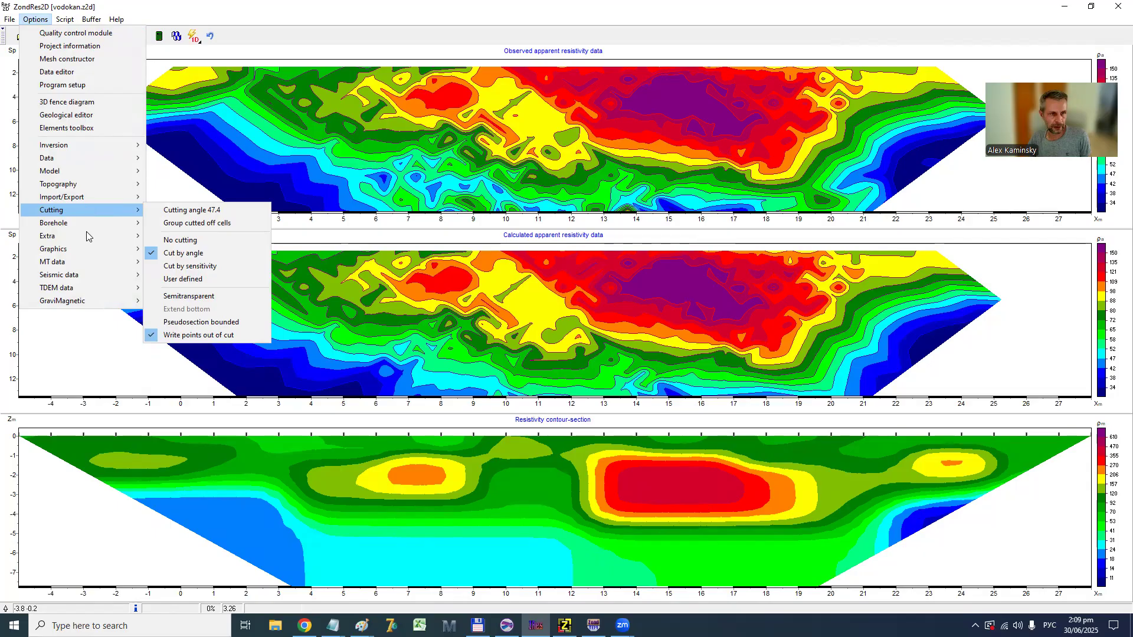
mouse_move(89, 250)
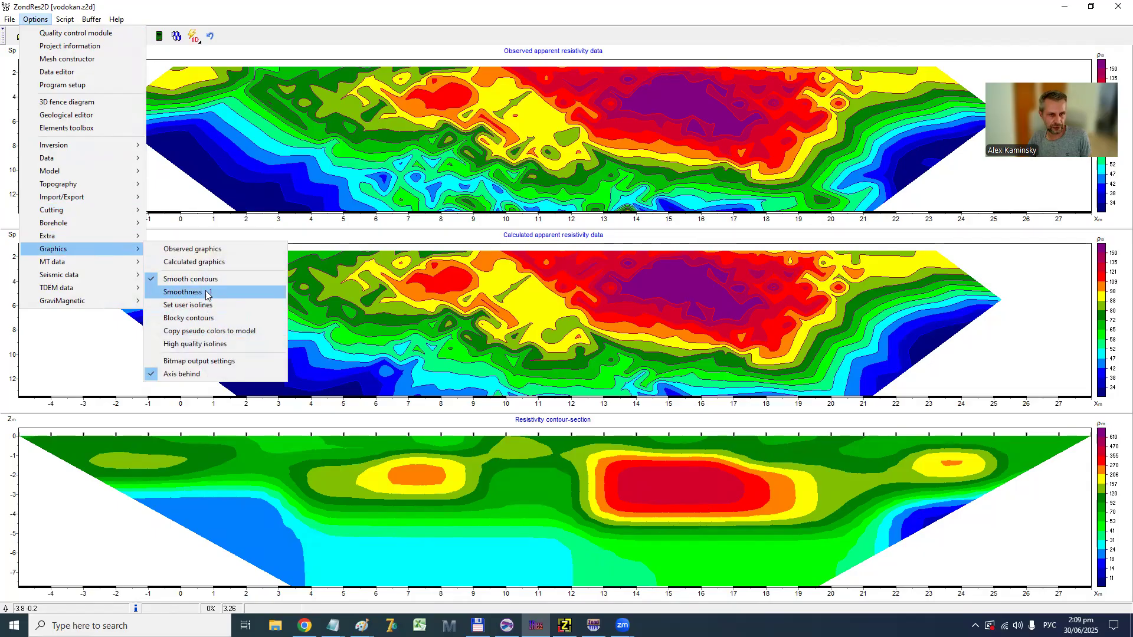
left_click(206, 282)
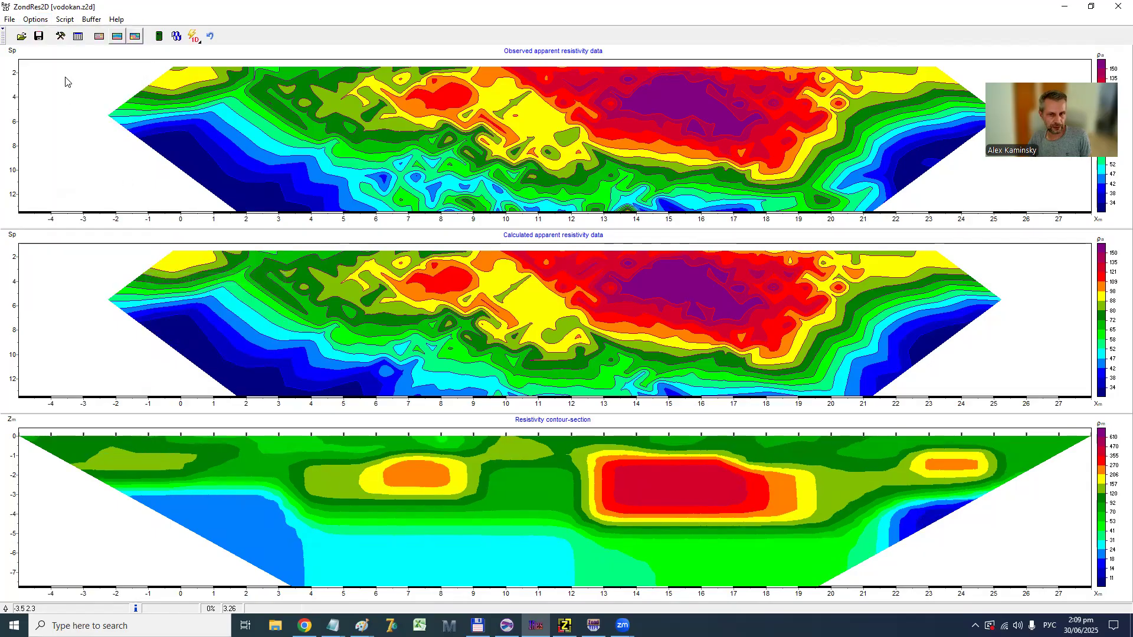
left_click(34, 22)
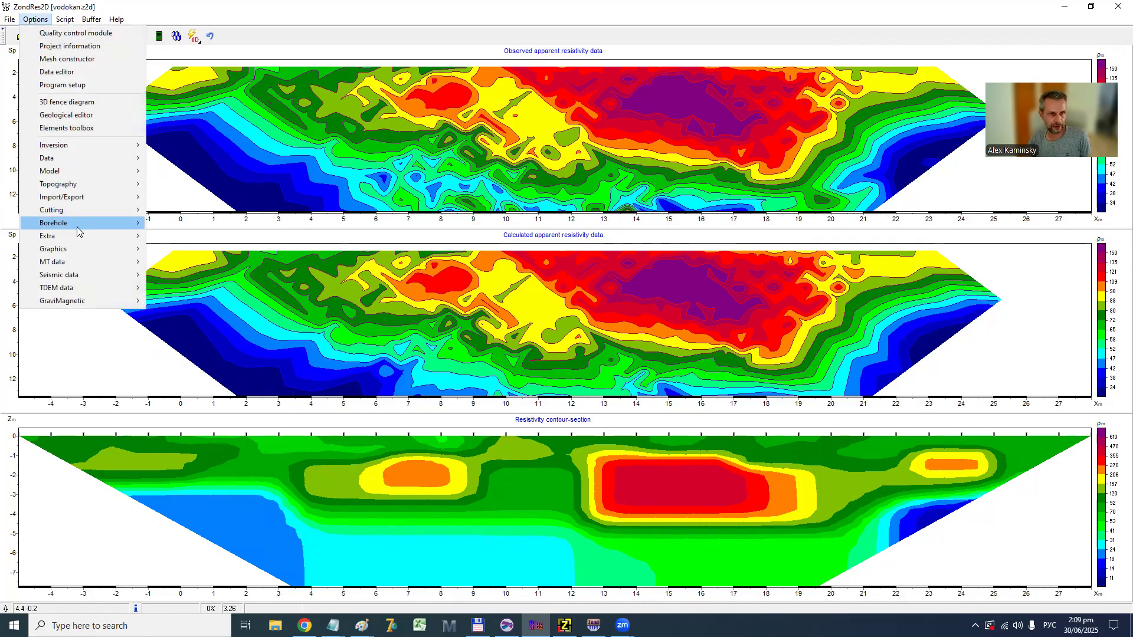
mouse_move(90, 250)
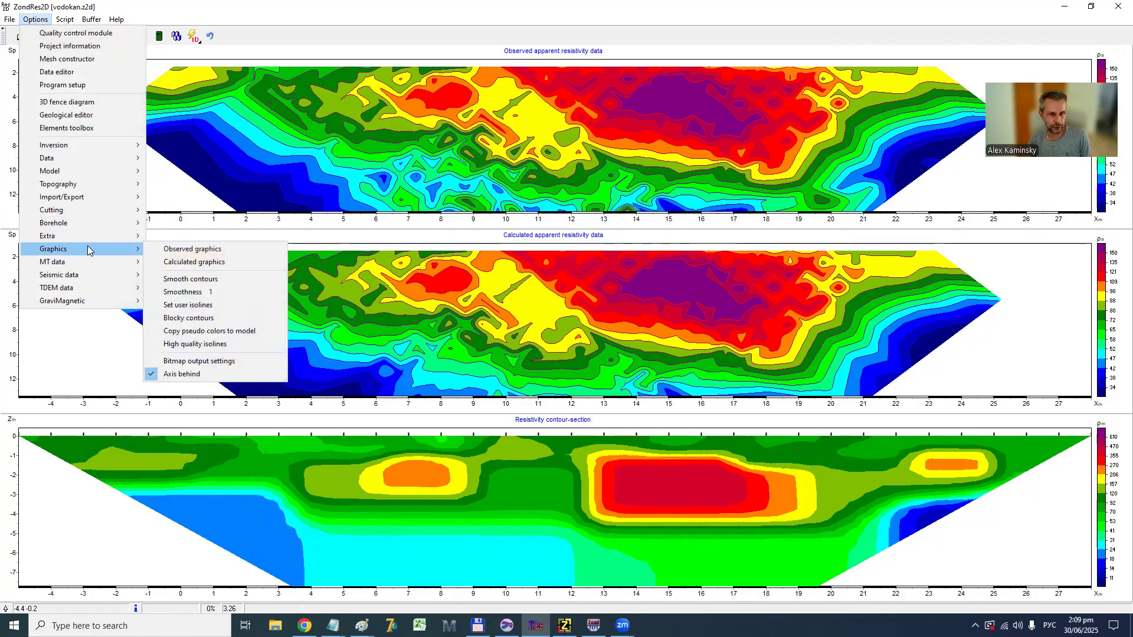
left_click(199, 322)
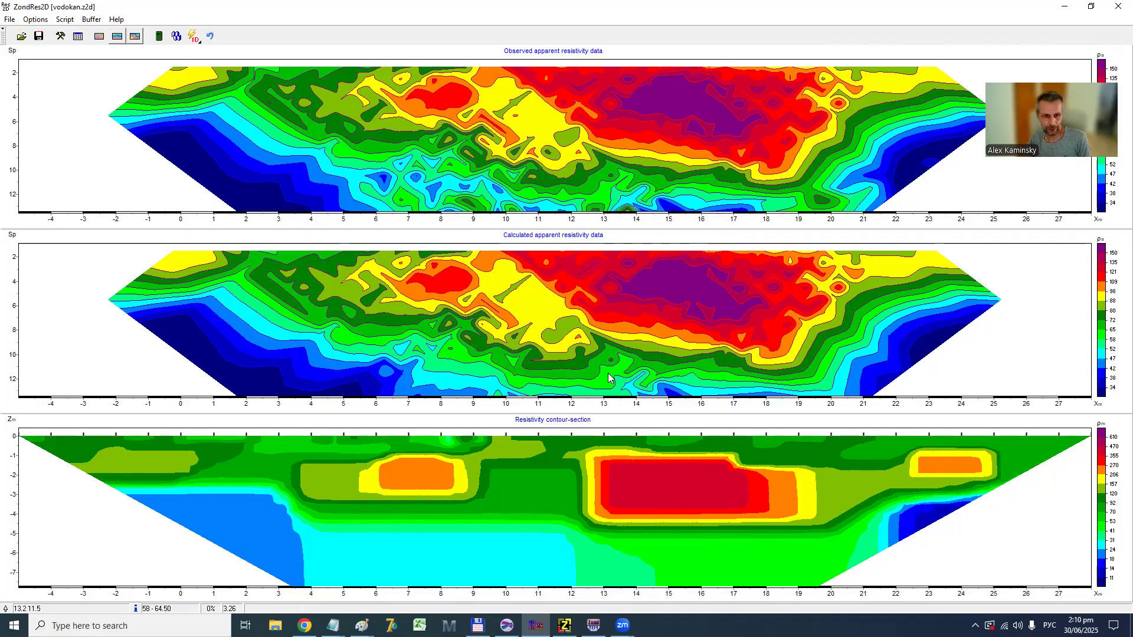
Step: Switch to ZondST2D with the aa.ST project and select the median as m0 for the inversion smoothness
left_click(42, 24)
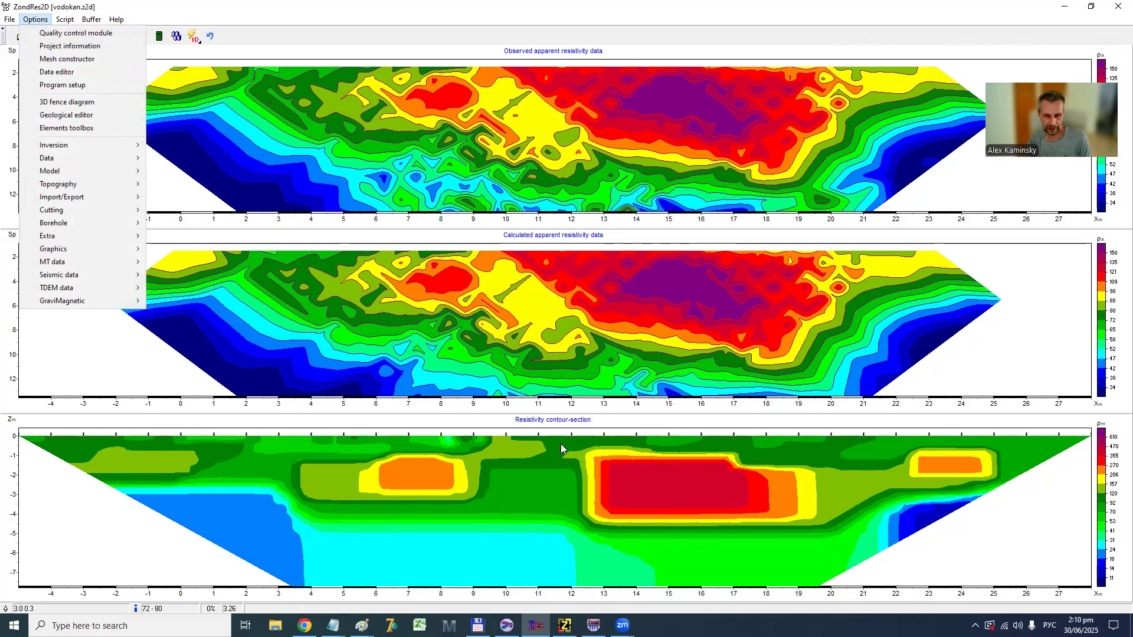
left_click(564, 625)
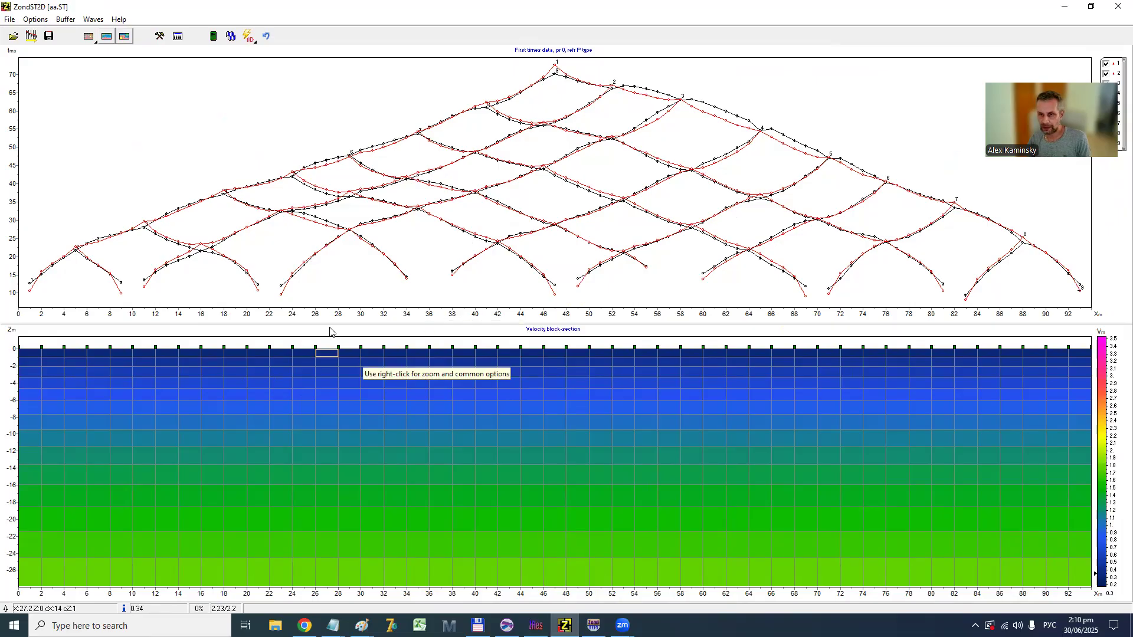
left_click(35, 19)
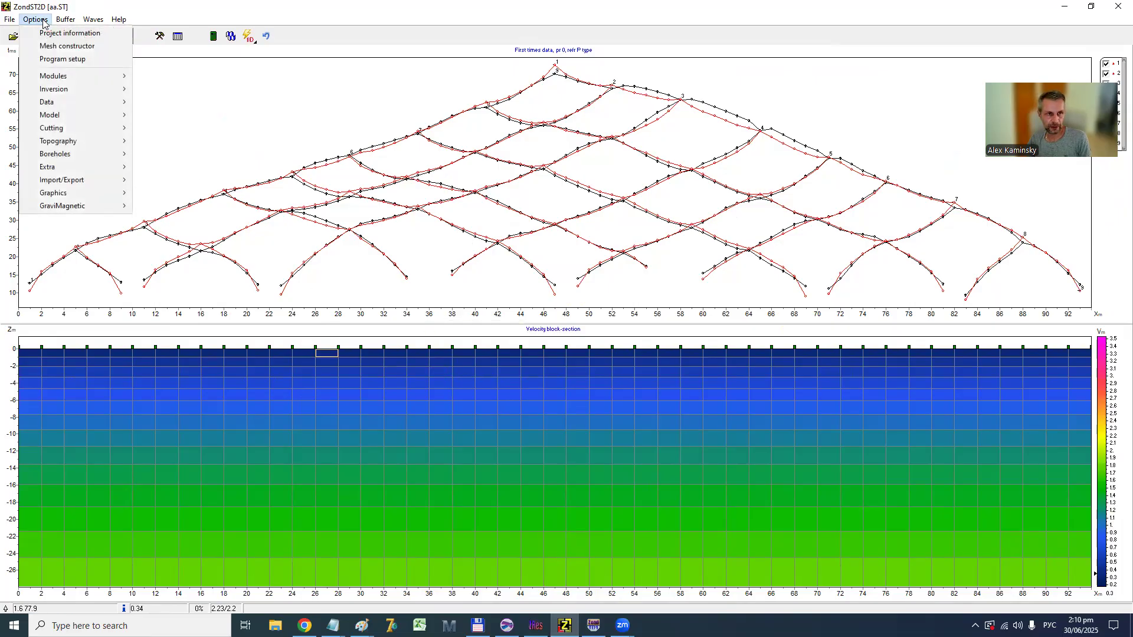
mouse_move(67, 113)
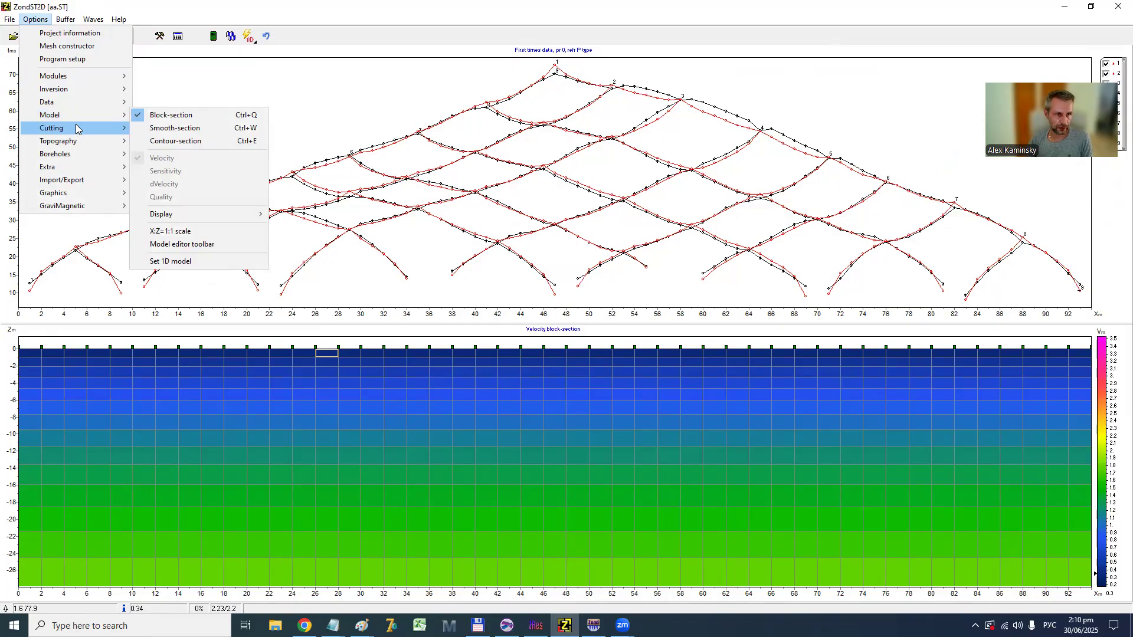
mouse_move(80, 92)
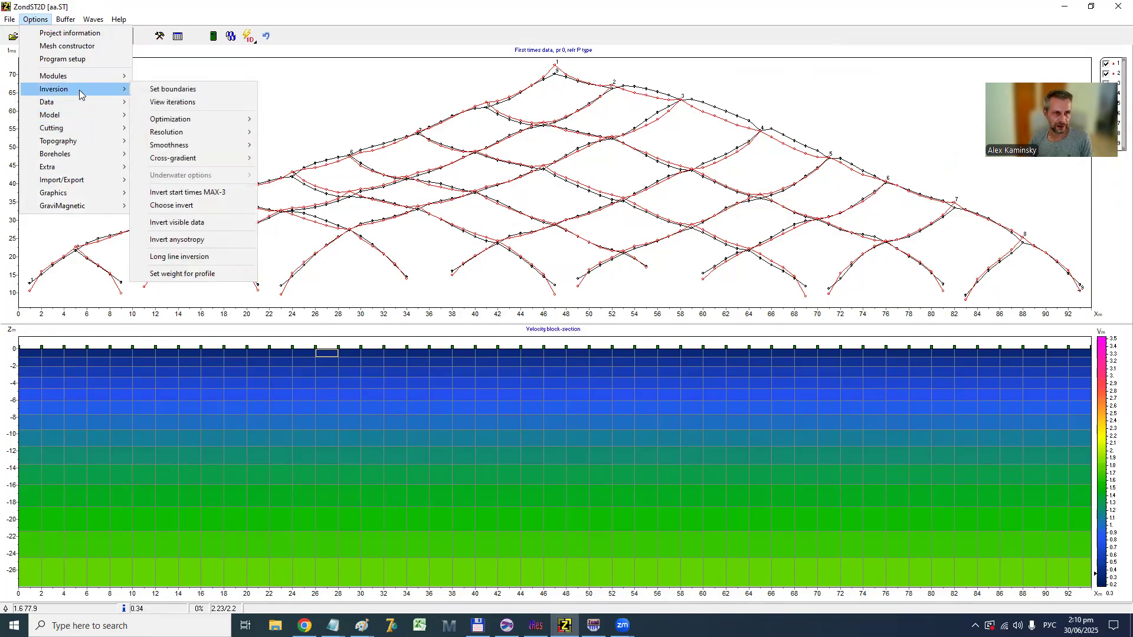
mouse_move(239, 145)
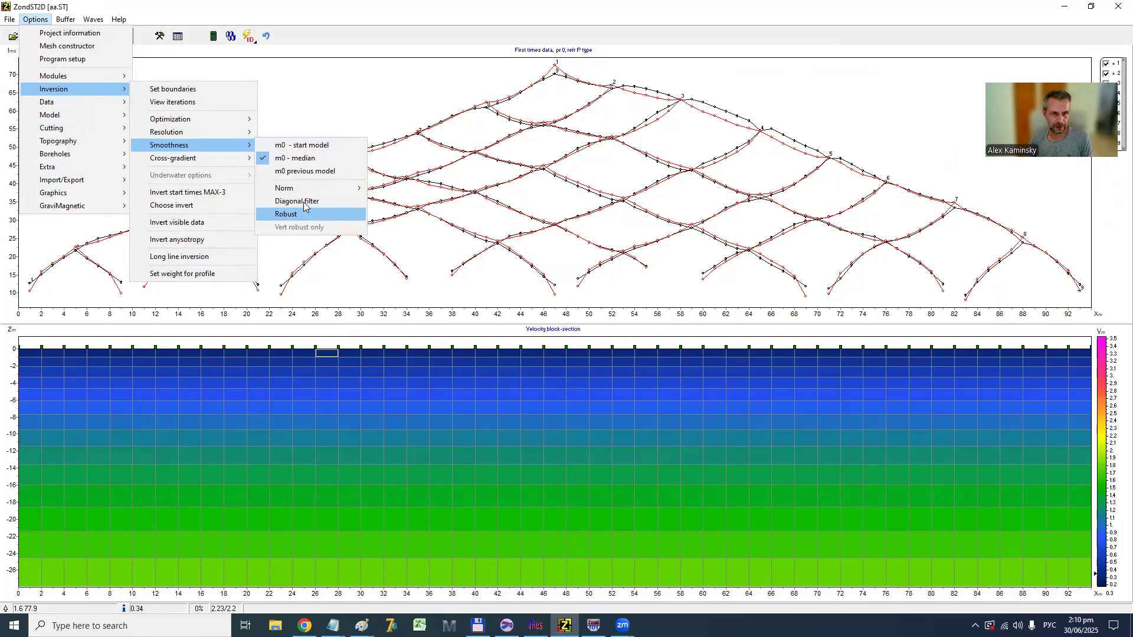
left_click(295, 158)
Step: Apply the model settings with smoothing factor 0.1, depth smoothing 0.00, smoothness ratio 0.5 and threshold 0.0010
left_click(159, 37)
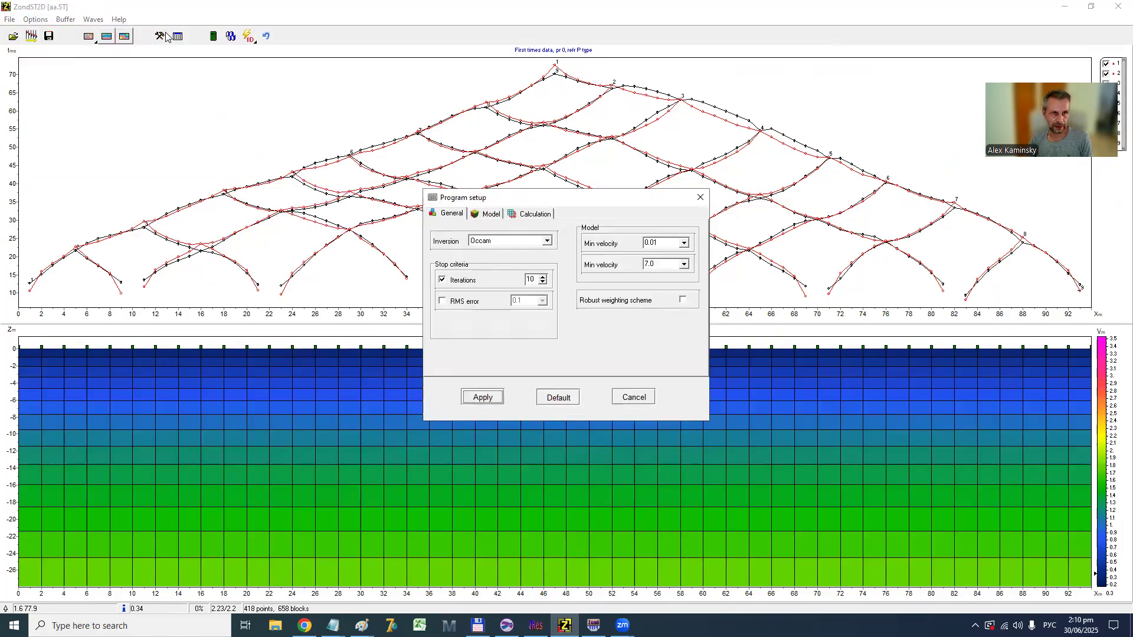
left_click(491, 215)
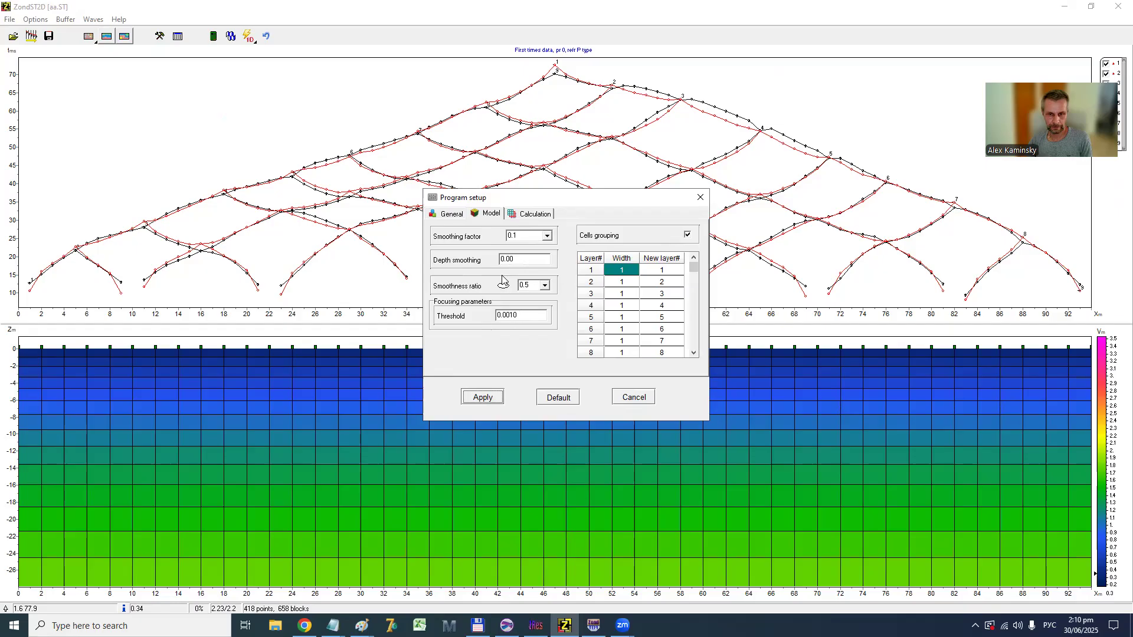
left_click(490, 400)
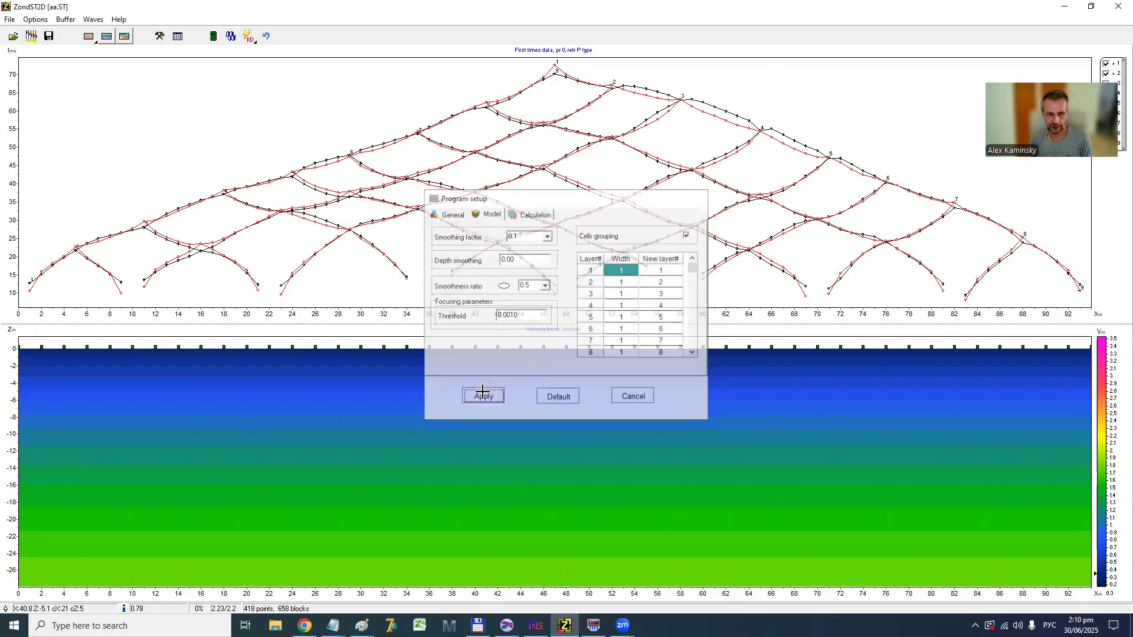
Step: Run the velocity inversion and fit the velocity colour scale to the inverted model's range
left_click(229, 39)
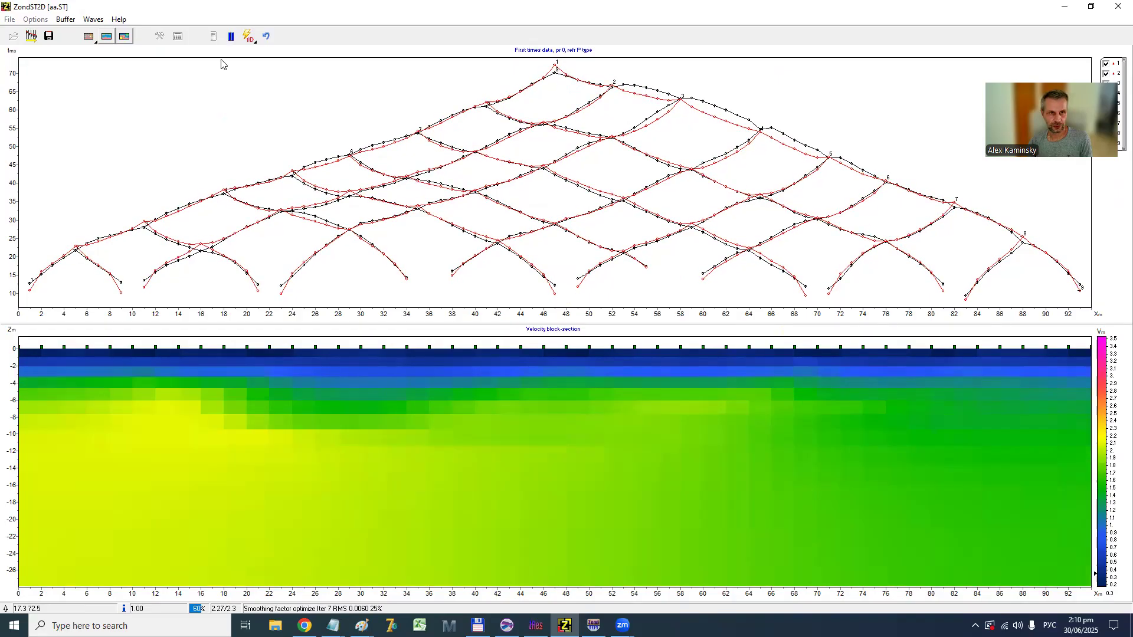
right_click(1107, 394)
left_click(1093, 431)
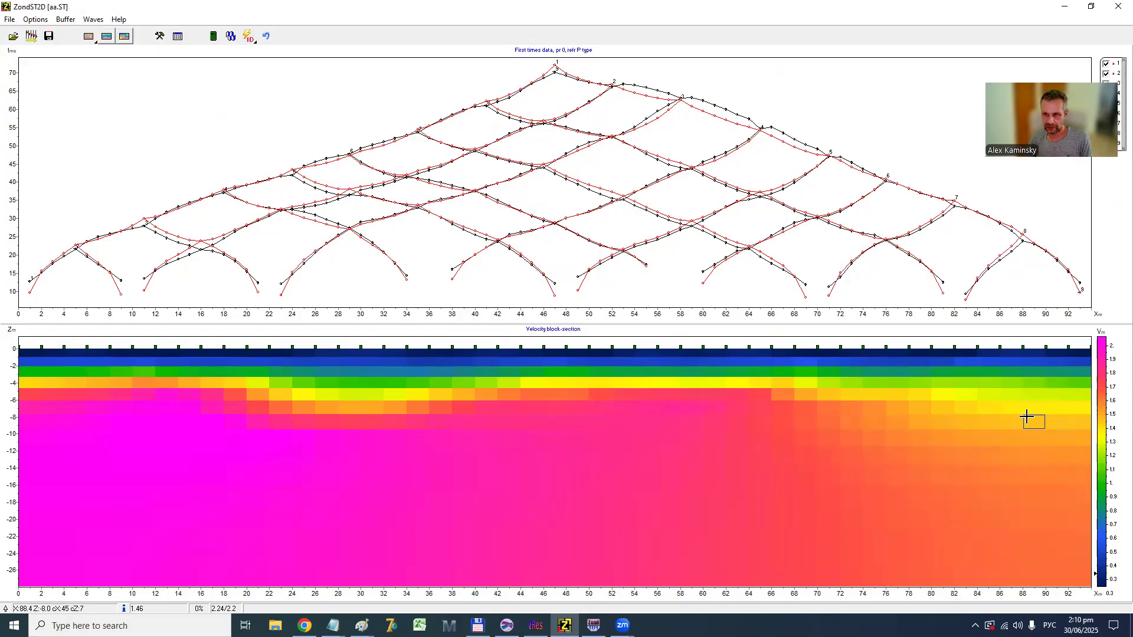
Step: Clear the parameters of the velocity model and enable the Robust option for the inversion smoothness
right_click(385, 398)
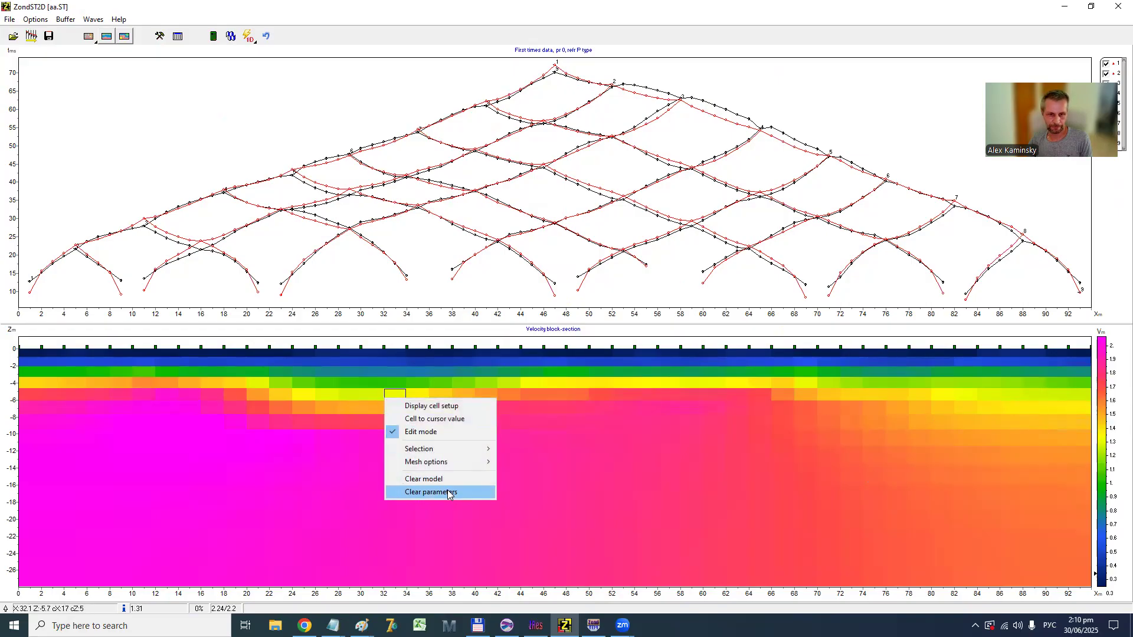
left_click(449, 494)
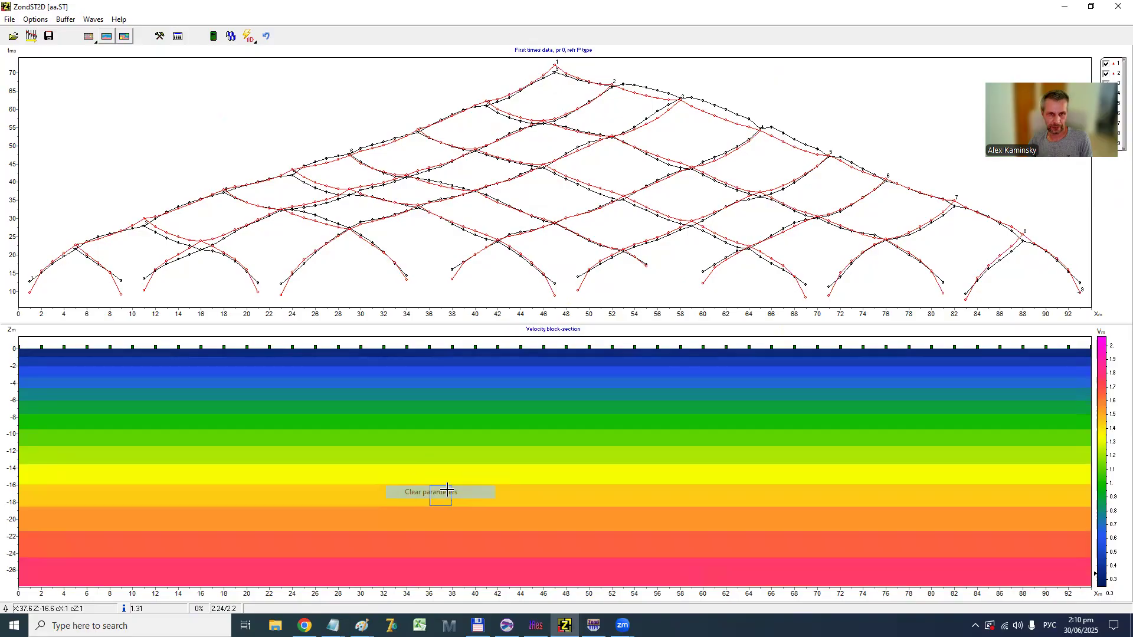
left_click(35, 20)
mouse_move(82, 104)
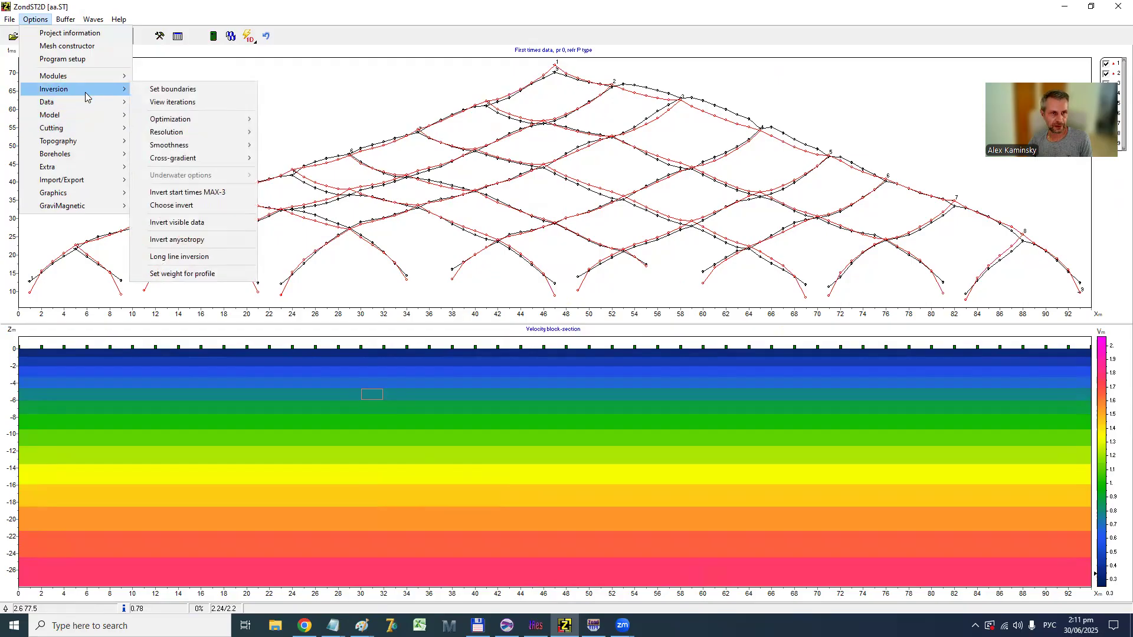
mouse_move(212, 146)
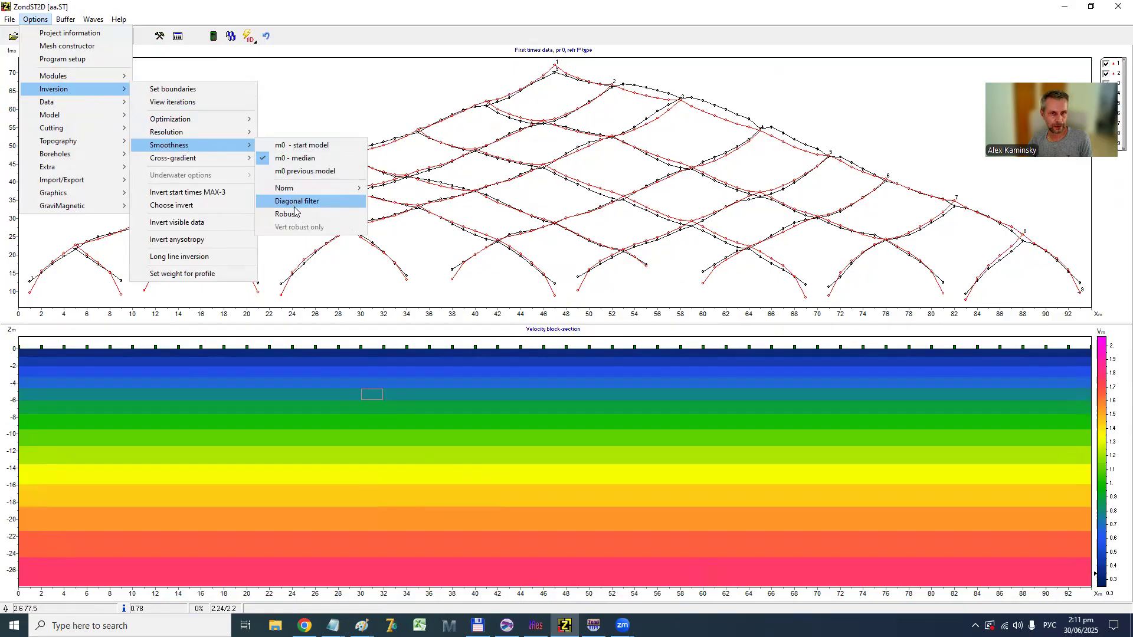
left_click(423, 6)
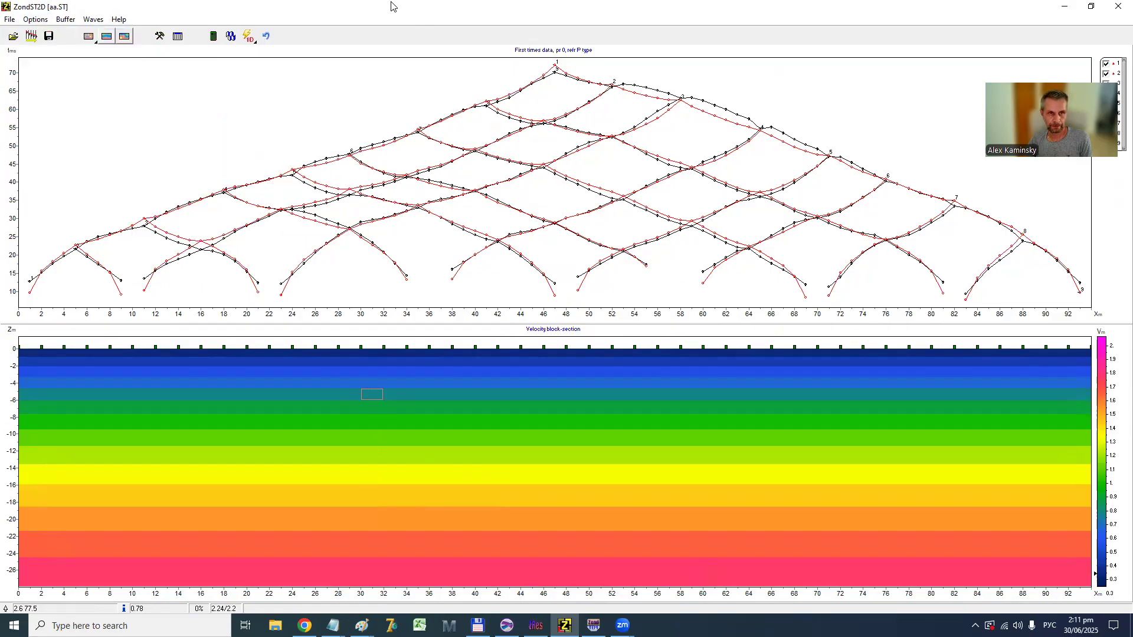
Step: Run the robust velocity inversion and fit the velocity colour scale automatically to the model
left_click(230, 36)
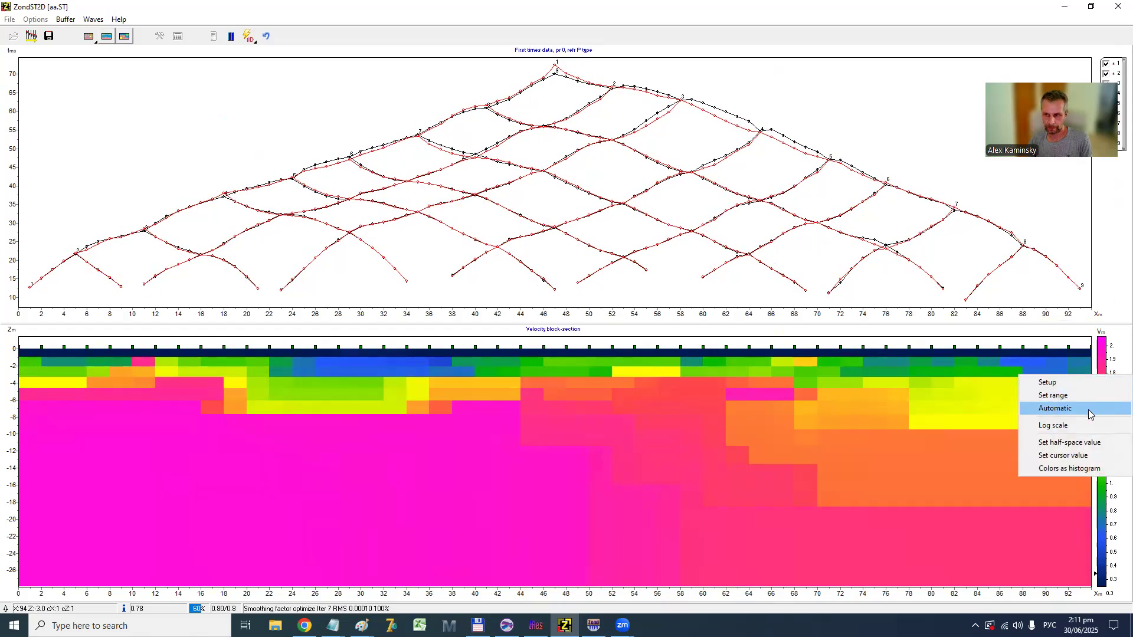
left_click(1055, 408)
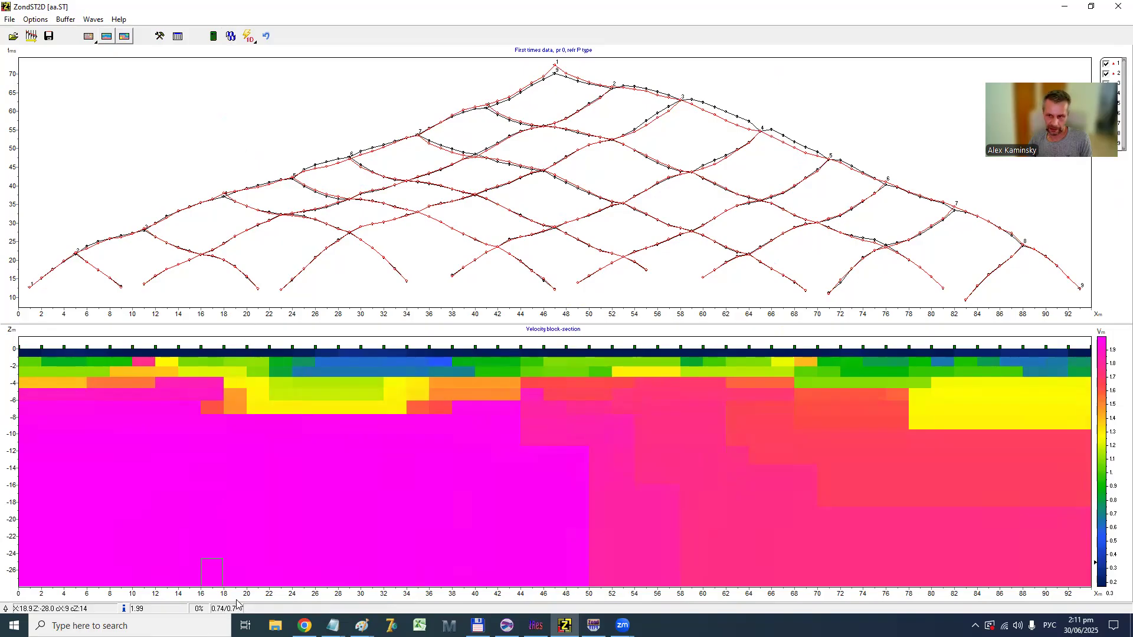
right_click(1103, 370)
left_click(1047, 399)
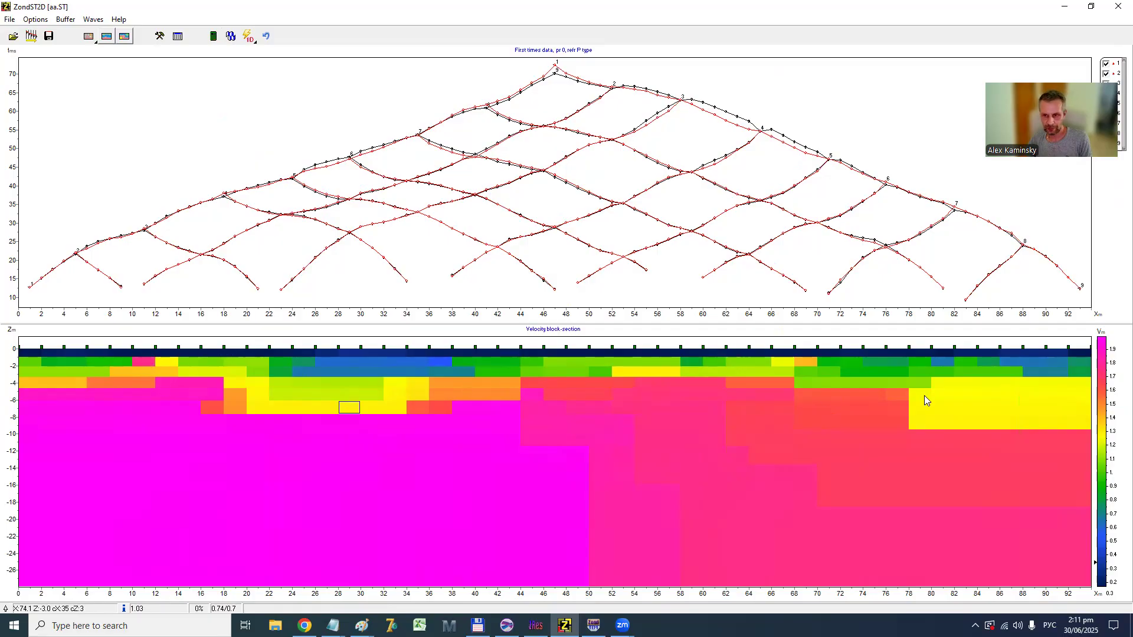
Step: Edit the focusing threshold in the model settings and apply the setup
left_click(160, 36)
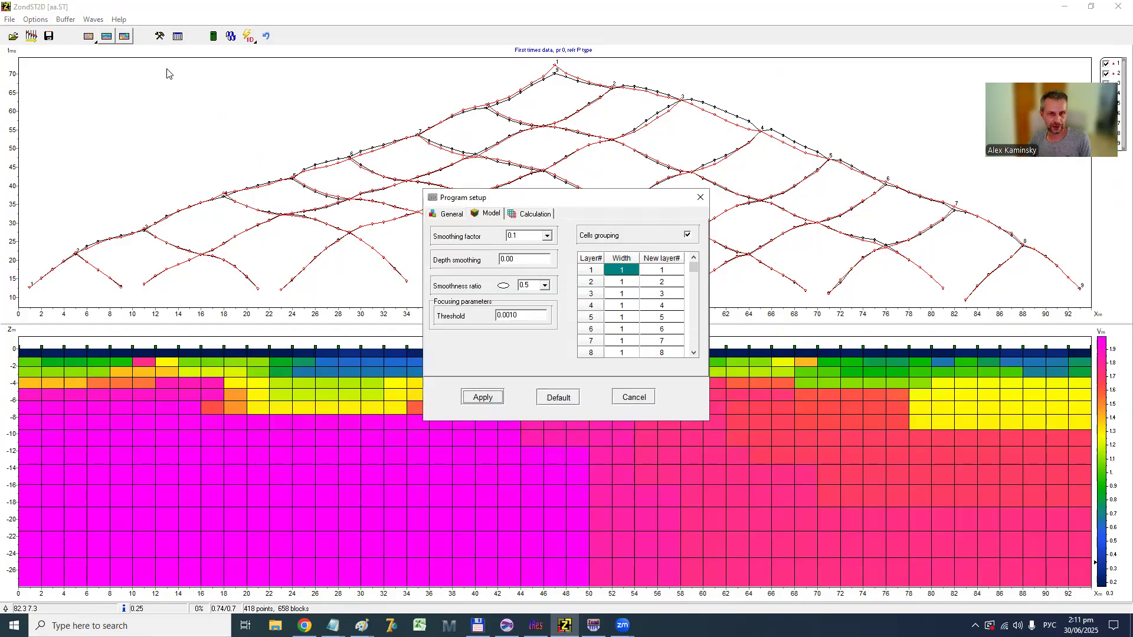
left_click(507, 316)
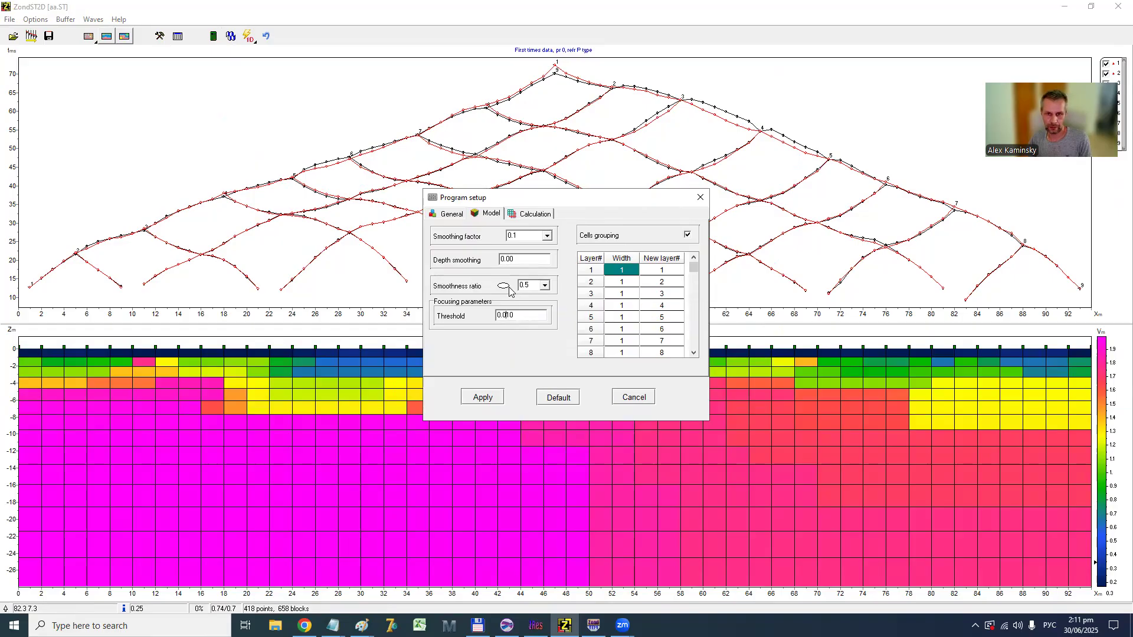
left_click(490, 397)
Step: Clear the velocity model's parameters and rerun the inversion with the applied focusing settings
right_click(331, 423)
left_click(402, 504)
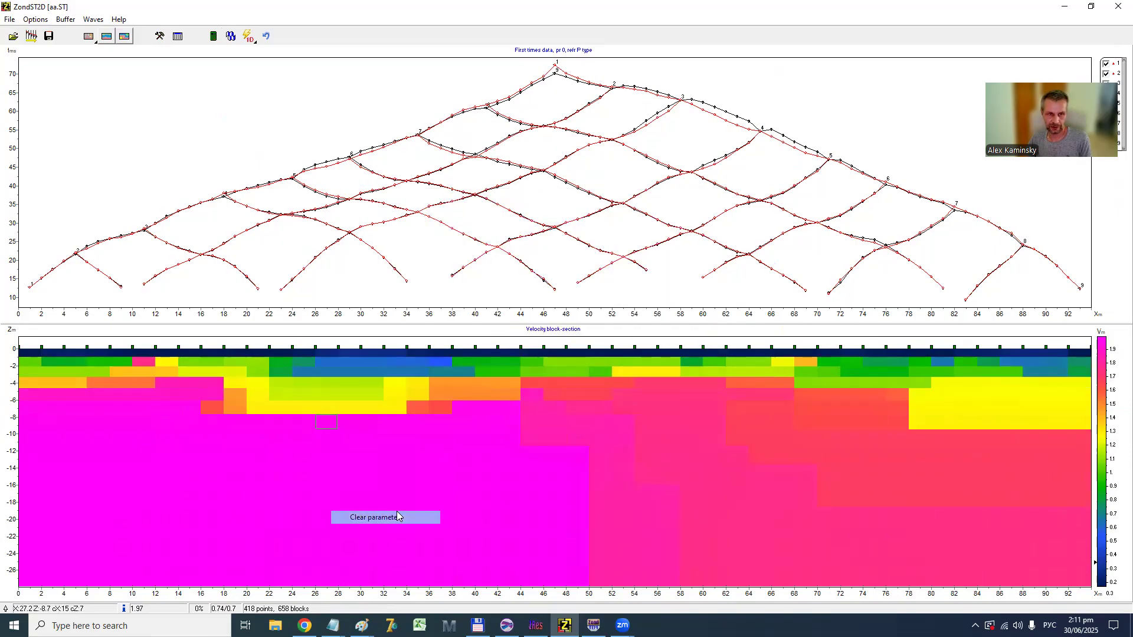
left_click(248, 36)
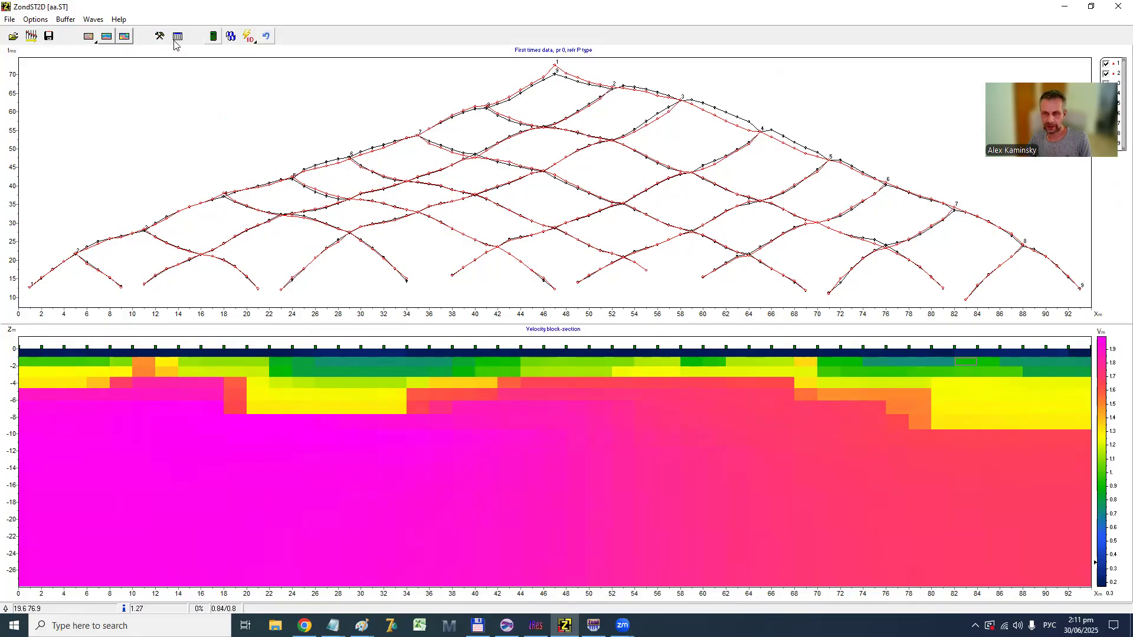
Step: Display the velocity model as a smooth contour-section and enable blocky contours for it
left_click(45, 22)
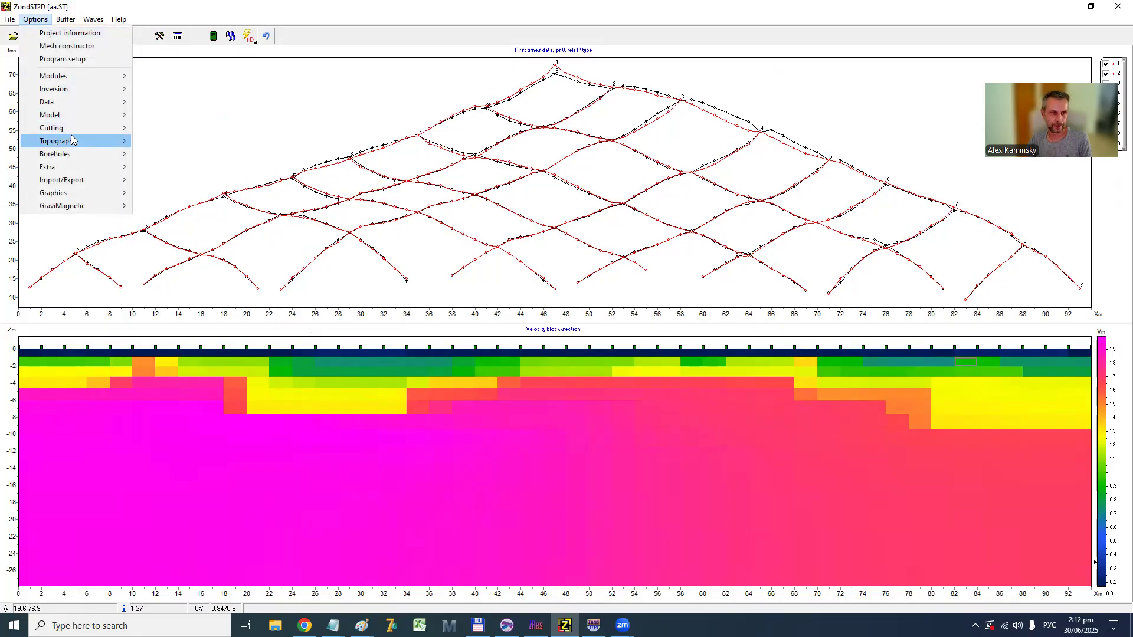
mouse_move(82, 115)
left_click(175, 141)
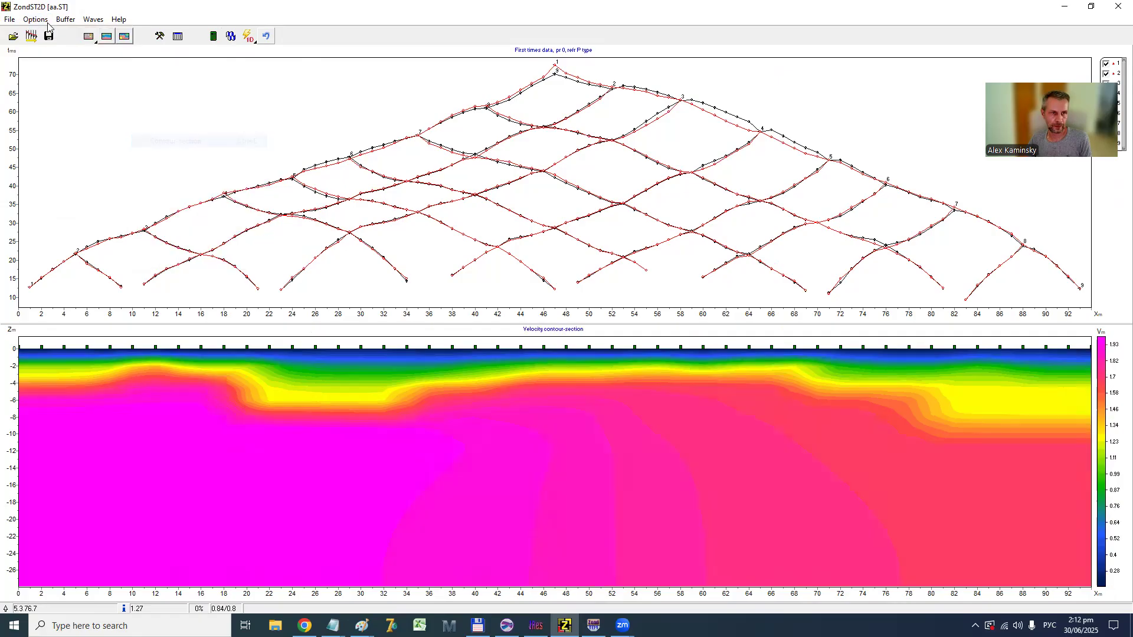
left_click(36, 19)
mouse_move(77, 172)
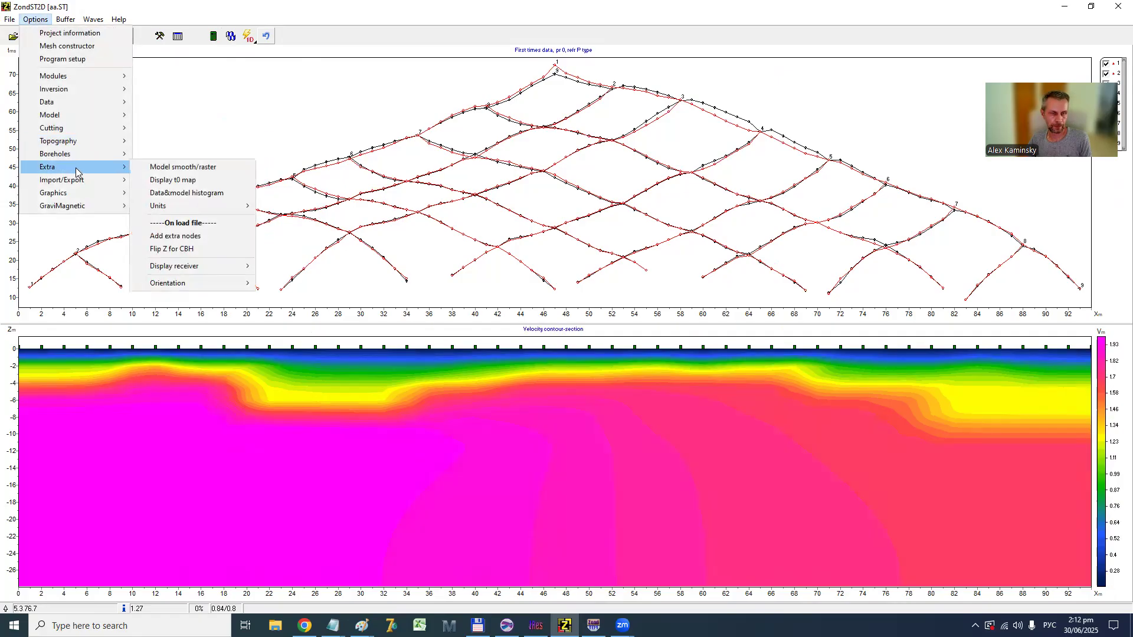
mouse_move(73, 92)
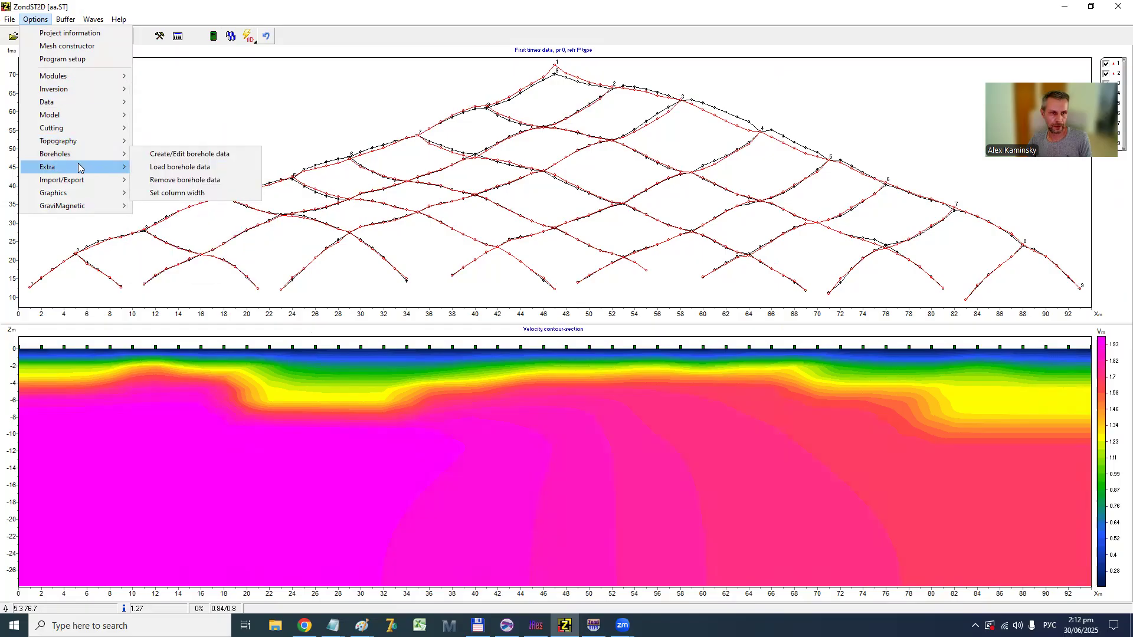
mouse_move(79, 195)
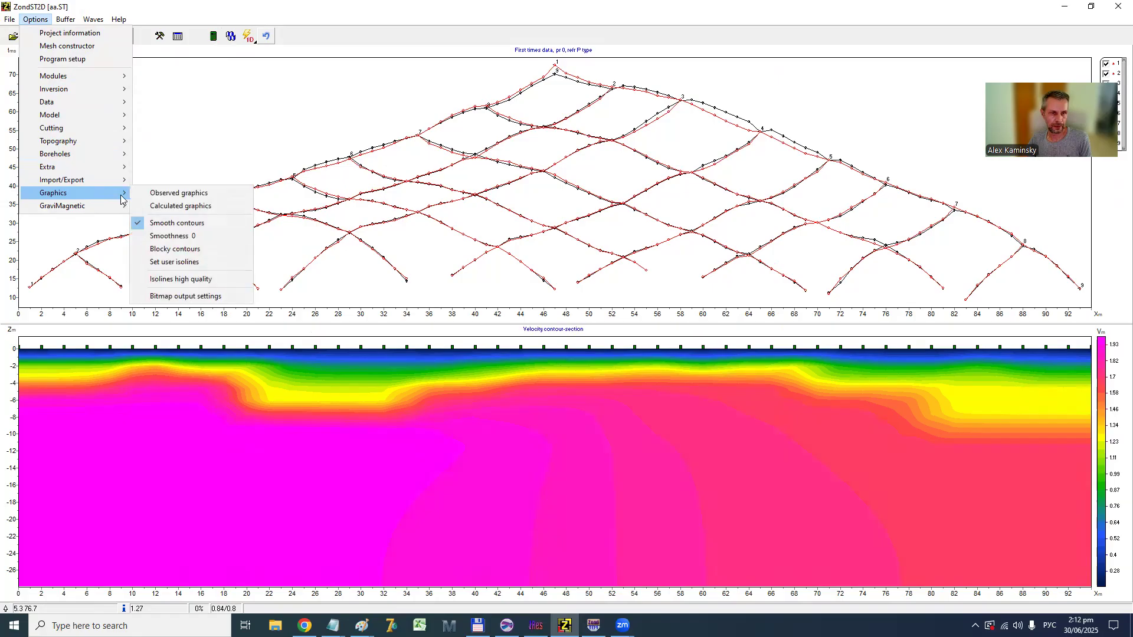
left_click(185, 253)
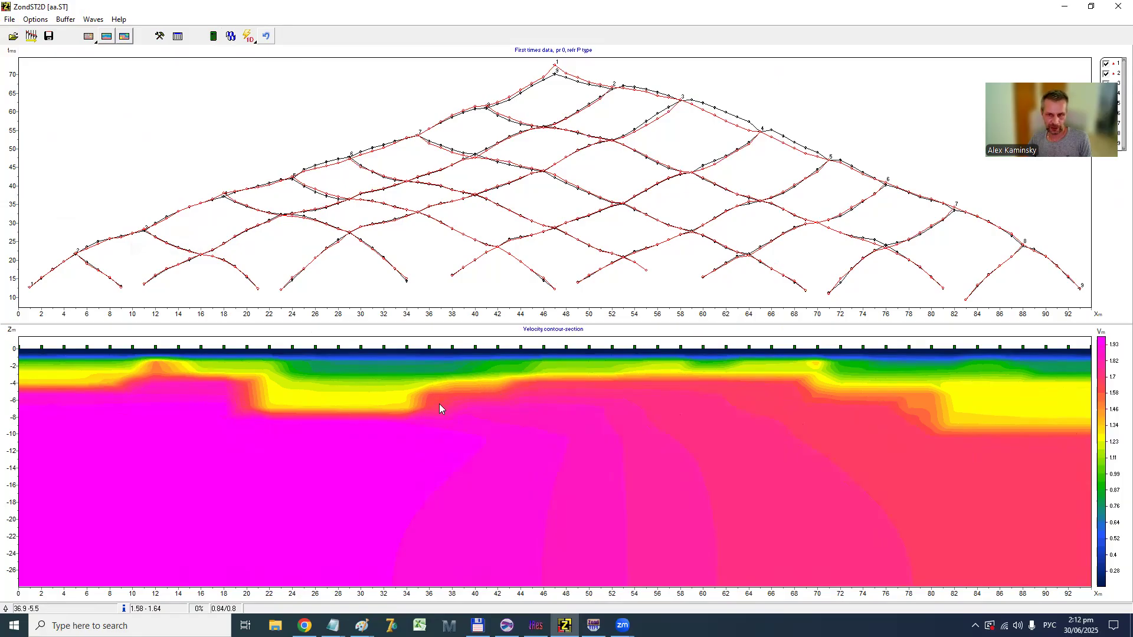
left_click(34, 21)
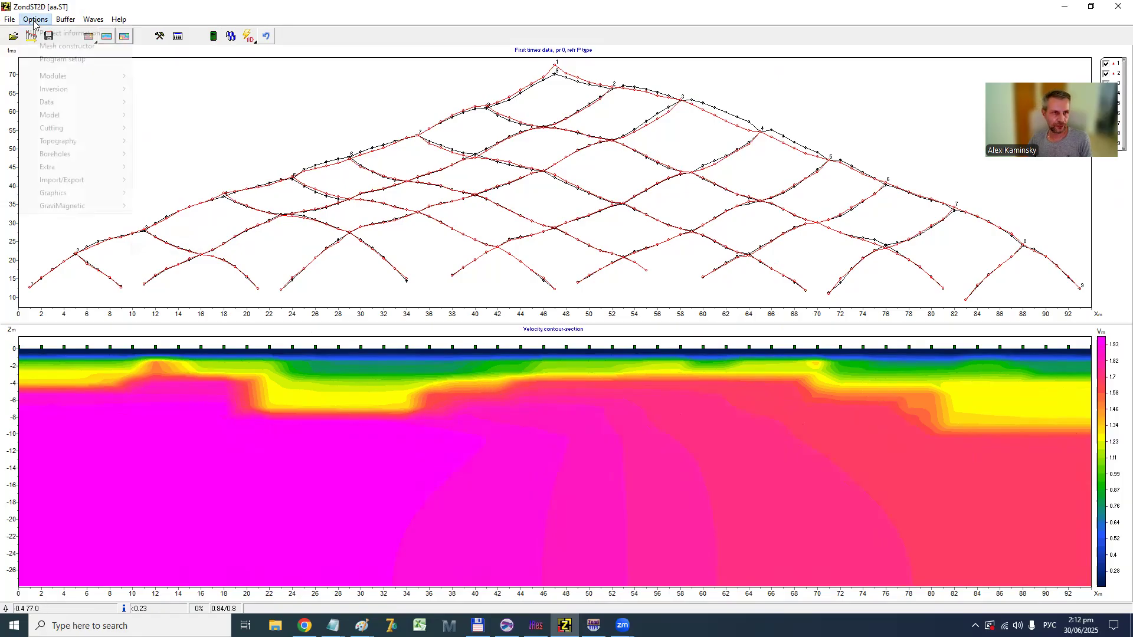
mouse_move(71, 126)
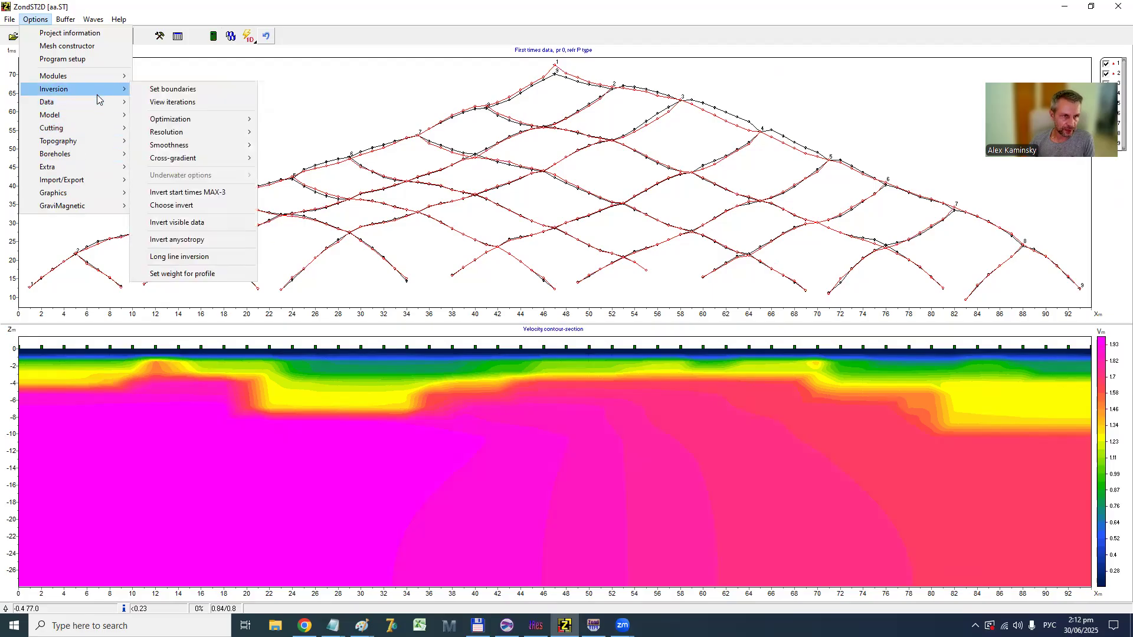
mouse_move(198, 148)
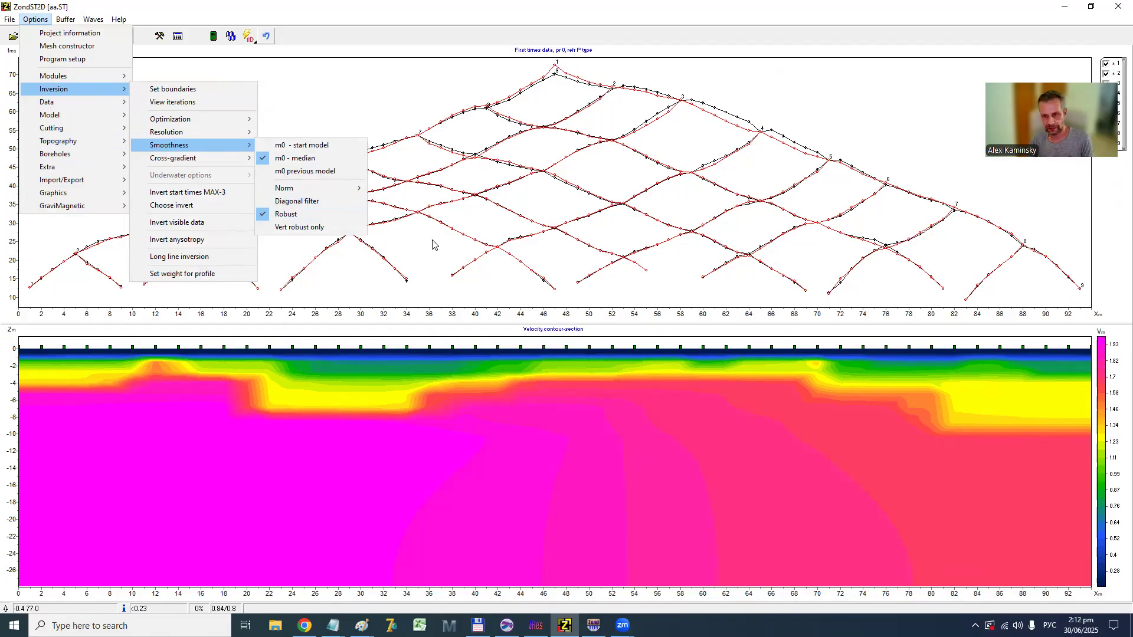
left_click(439, 177)
Step: Switch to ZondRes2D with the vodokan.z2d project, store the resistivity model in the buffer as Model 2 and open the buffered sections
left_click(535, 625)
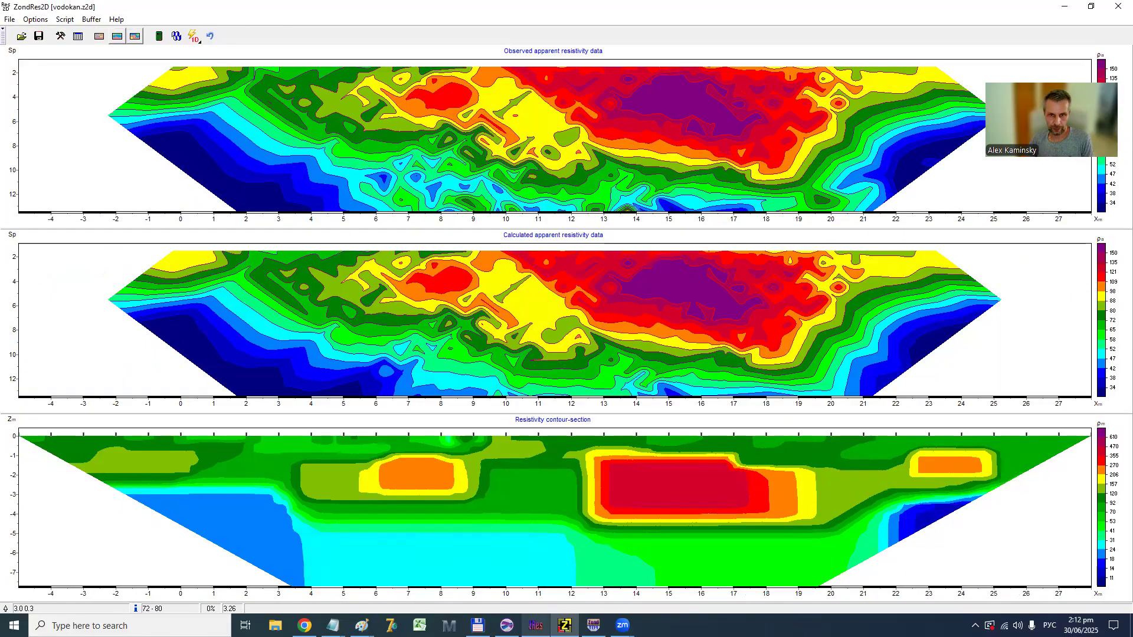
left_click(90, 19)
left_click(109, 41)
left_click(550, 330)
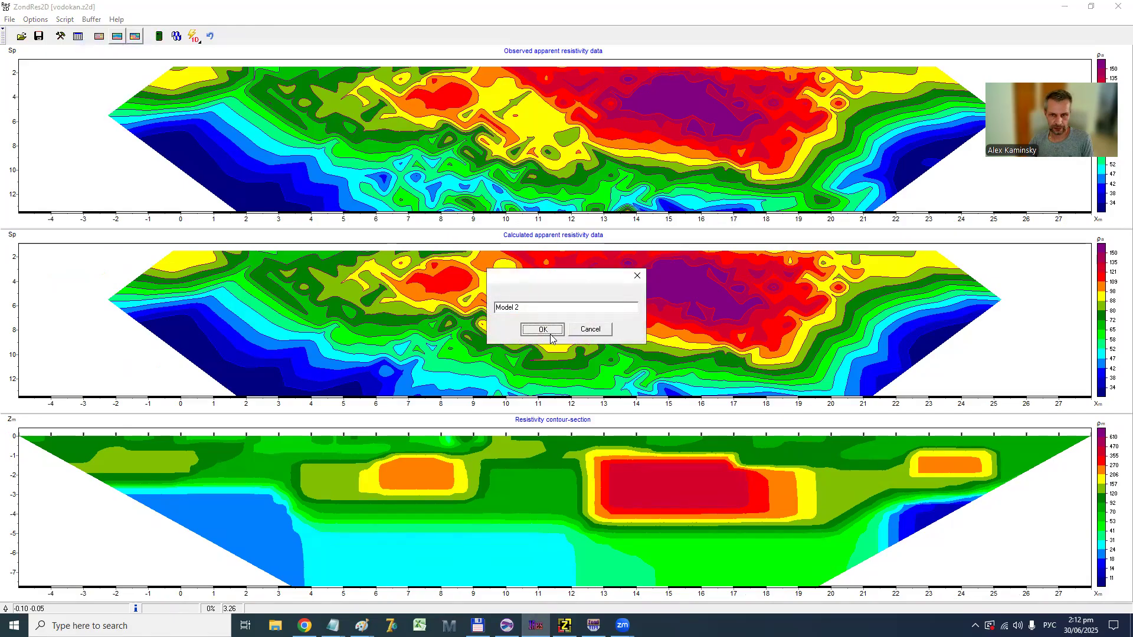
left_click(95, 19)
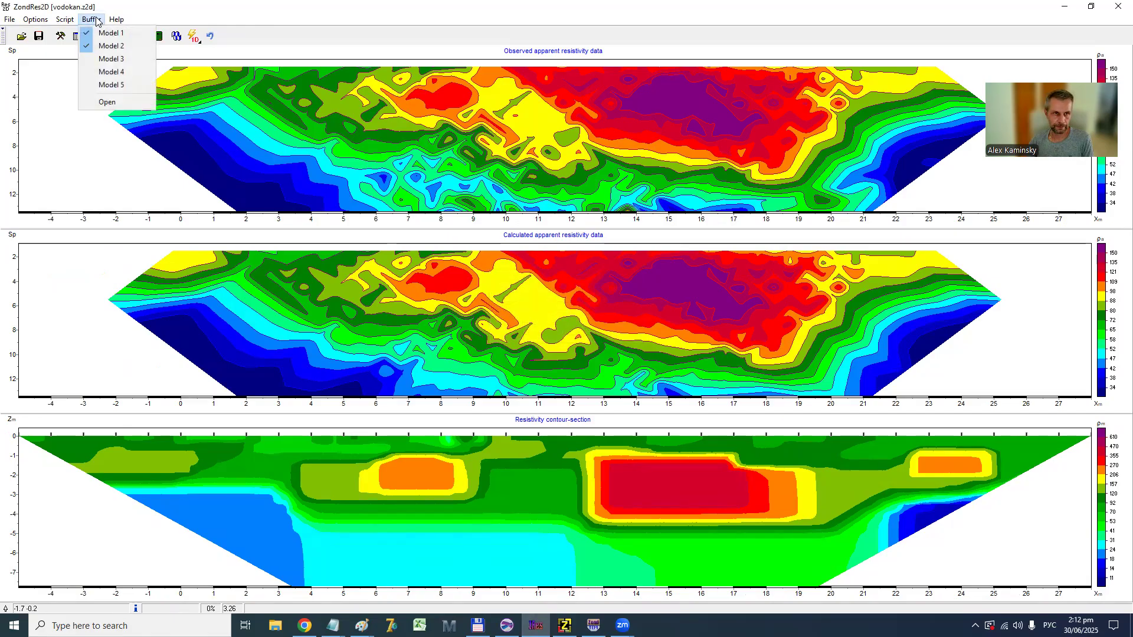
left_click(106, 102)
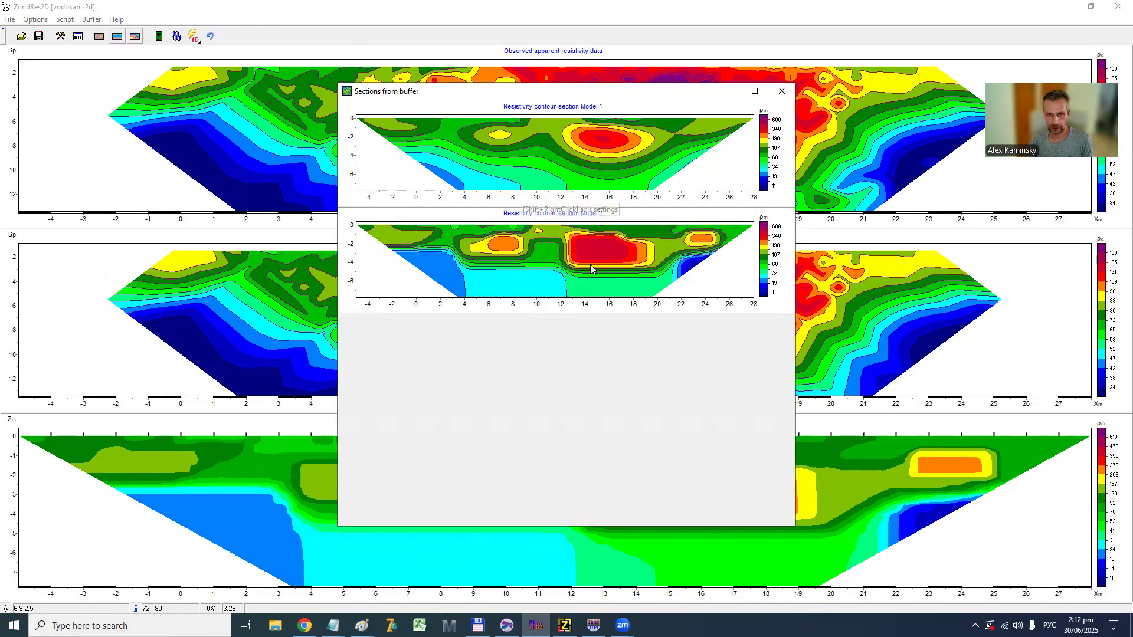